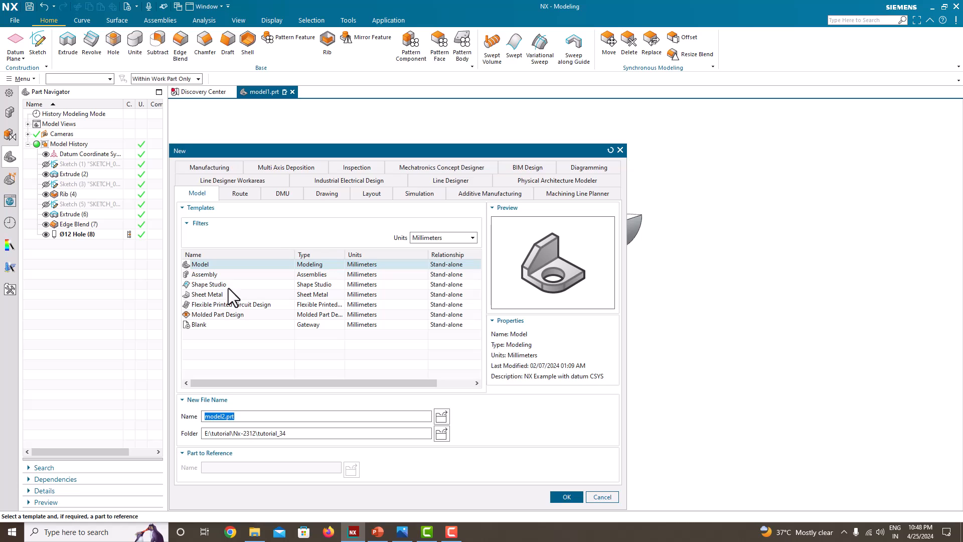
Choose the Model template in Millimeters for the new part model2.prt.
left_click(198, 266)
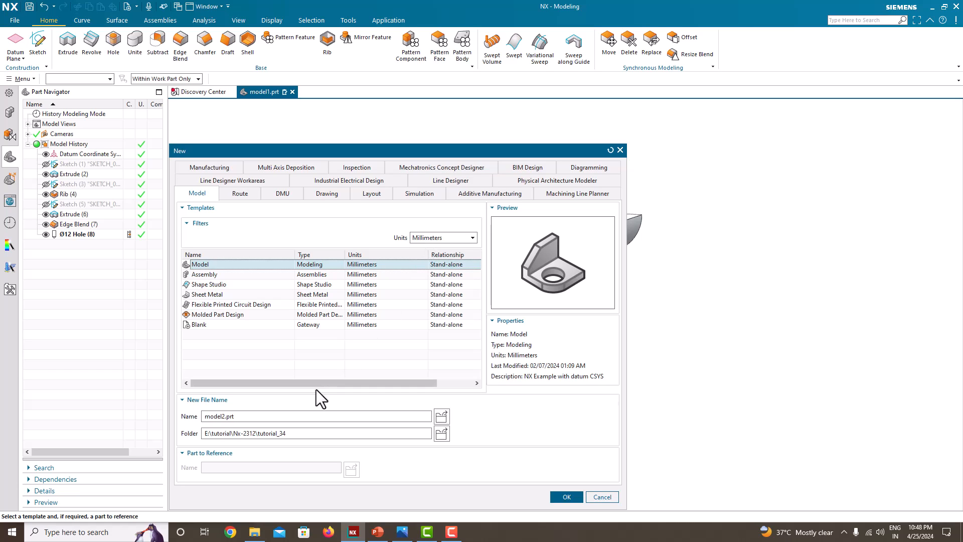
Create model2.prt and tile NX on the right half beside the Untitled.png bracket drawing.
left_click(322, 435)
left_click(567, 497)
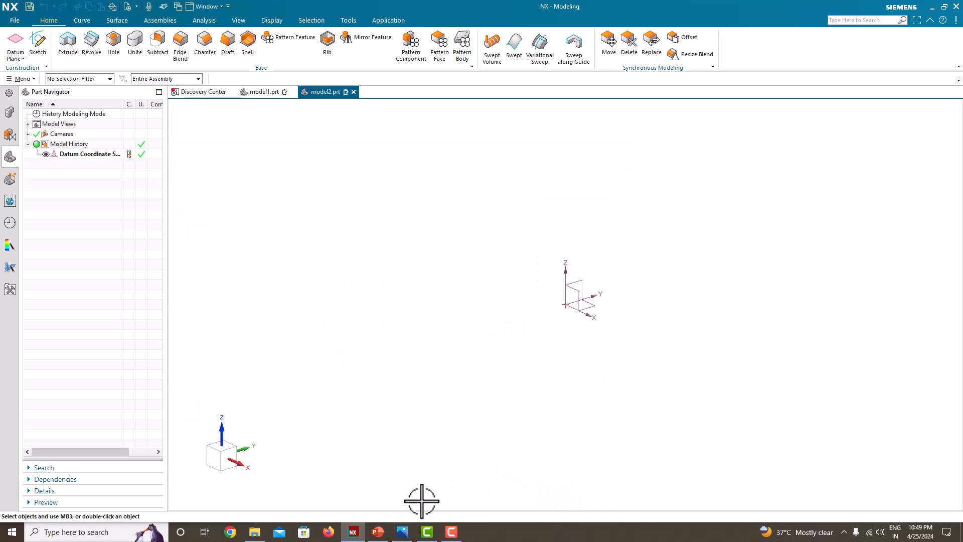
left_click(403, 532)
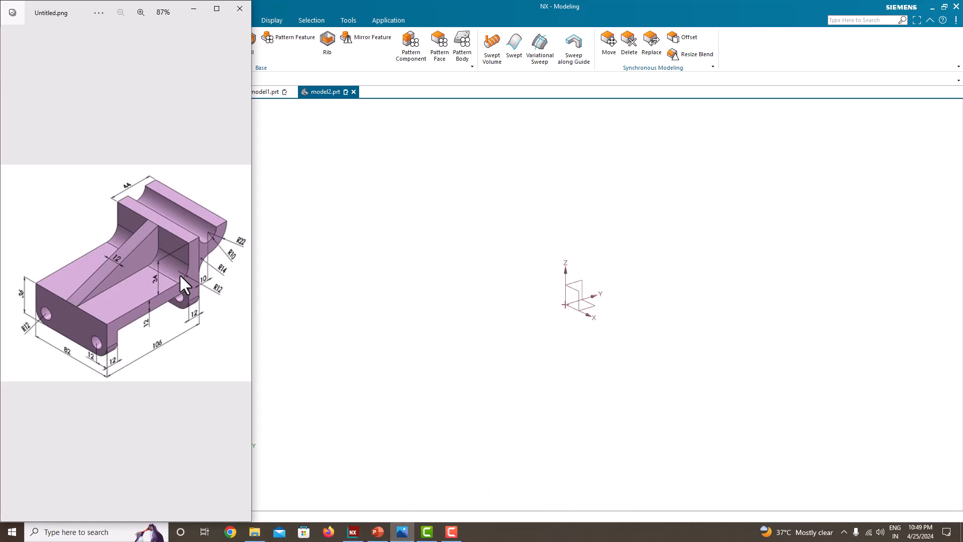
left_click(296, 300)
key("super+Right")
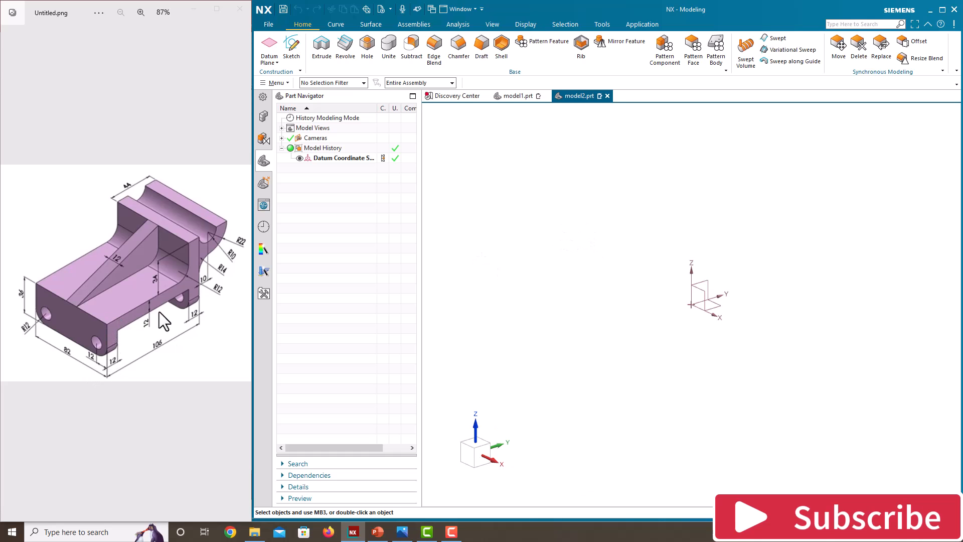
Start a sketch on the Right datum plane and draw a vertical line up from the origin.
left_click(299, 42)
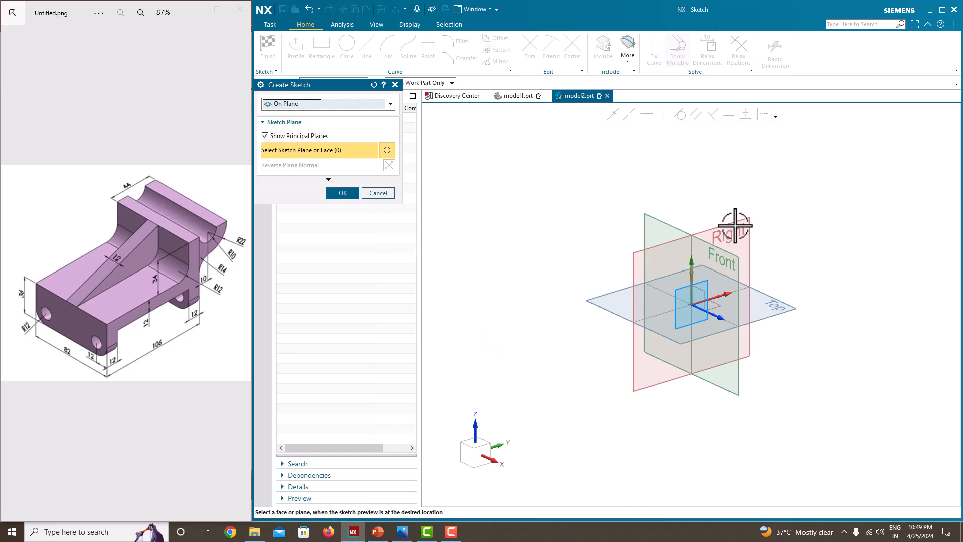
left_click(713, 255)
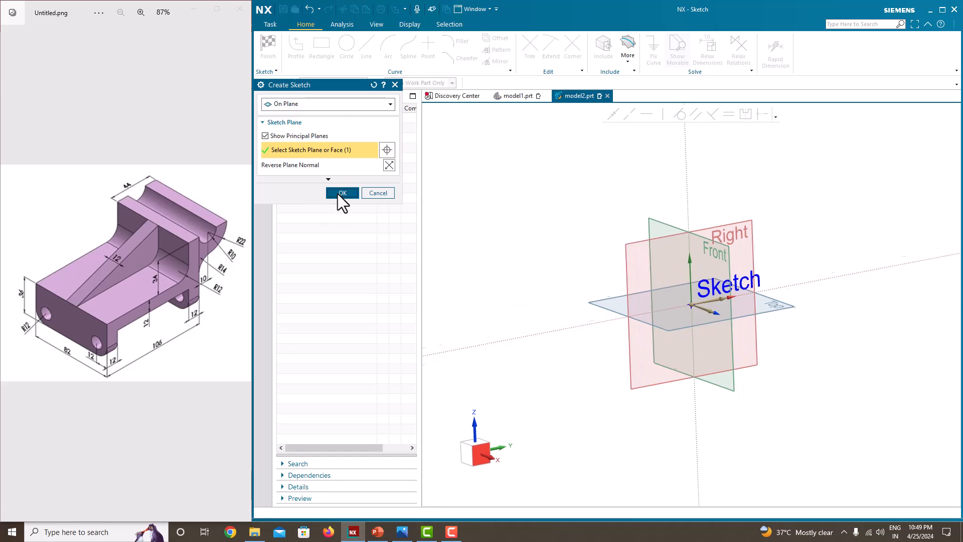
left_click(338, 193)
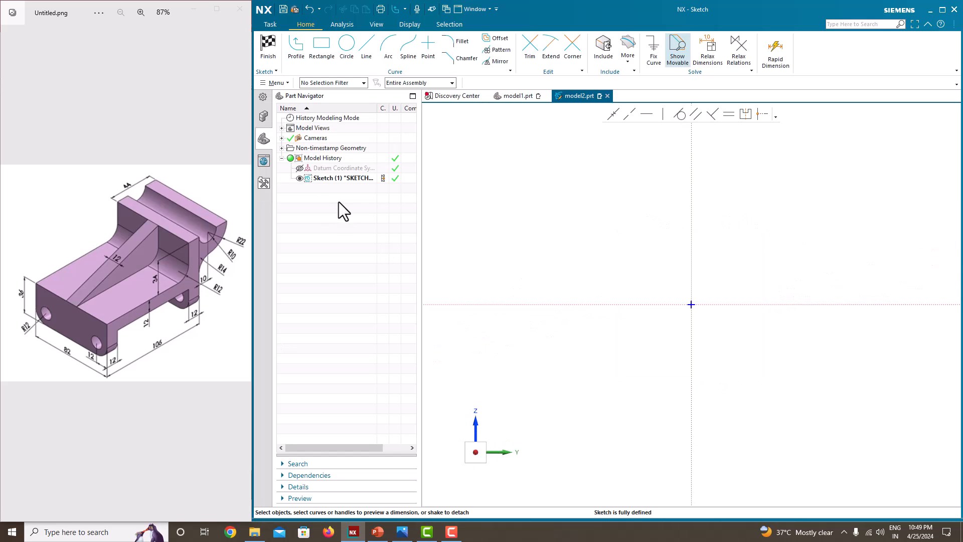
left_click(295, 55)
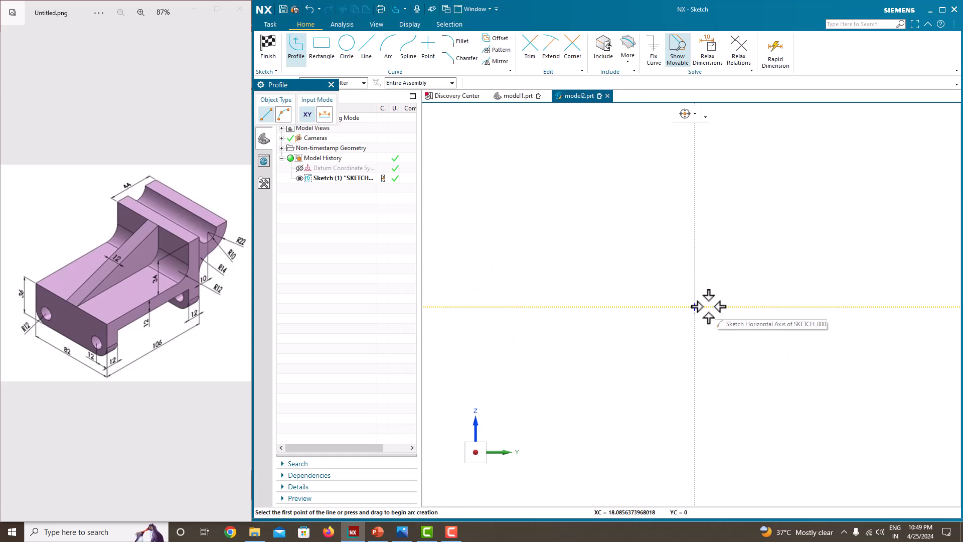
left_click(695, 306)
left_click(695, 259)
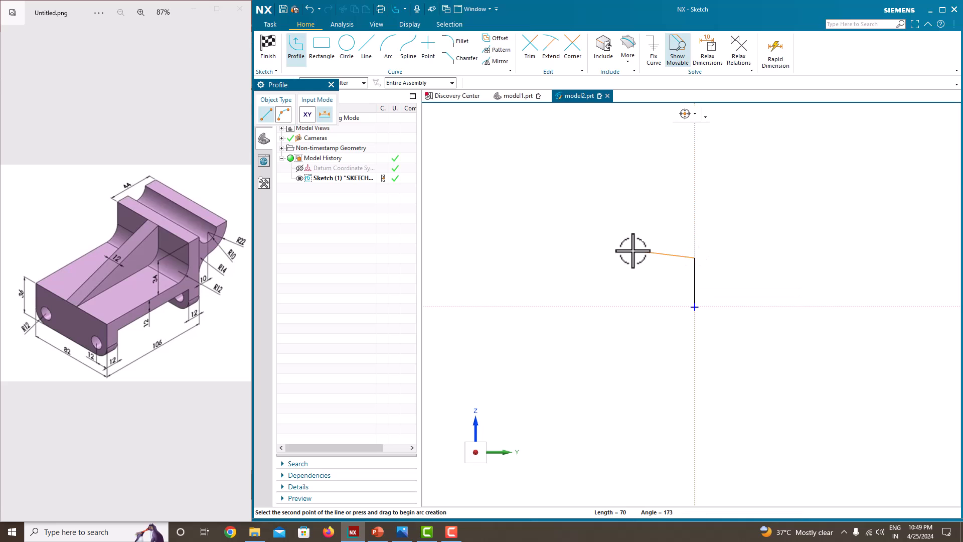
key("Escape")
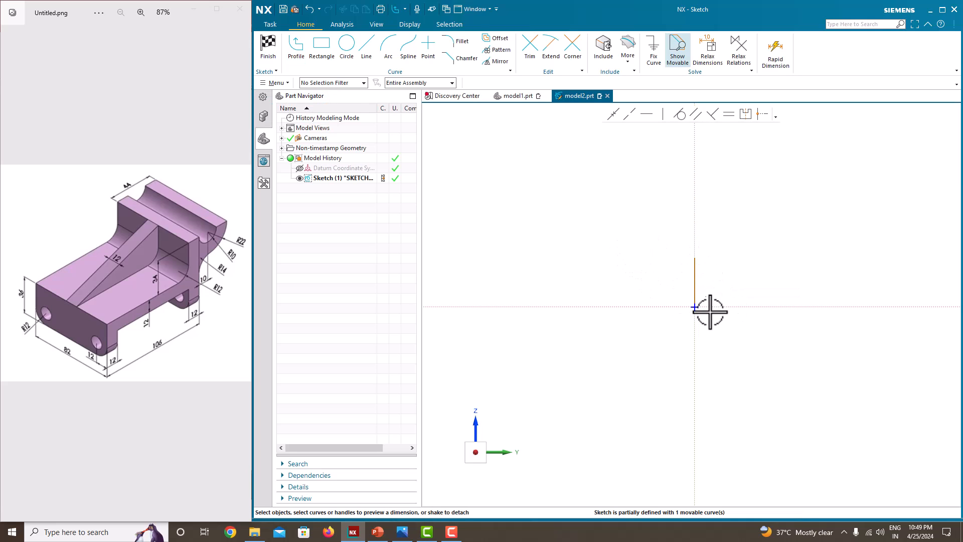
Dimension the vertical line to 36 and rescale the sketch to match.
left_click(694, 292)
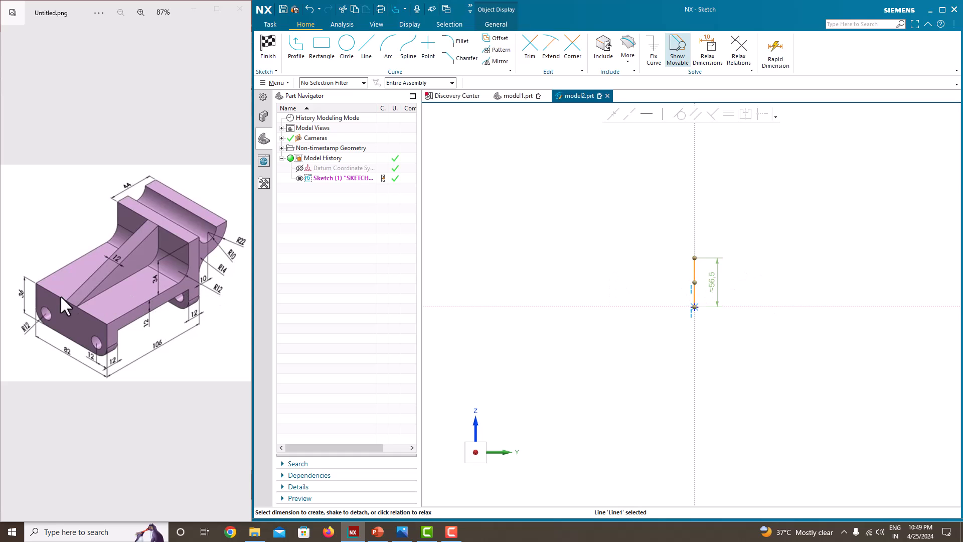
double_click(714, 283)
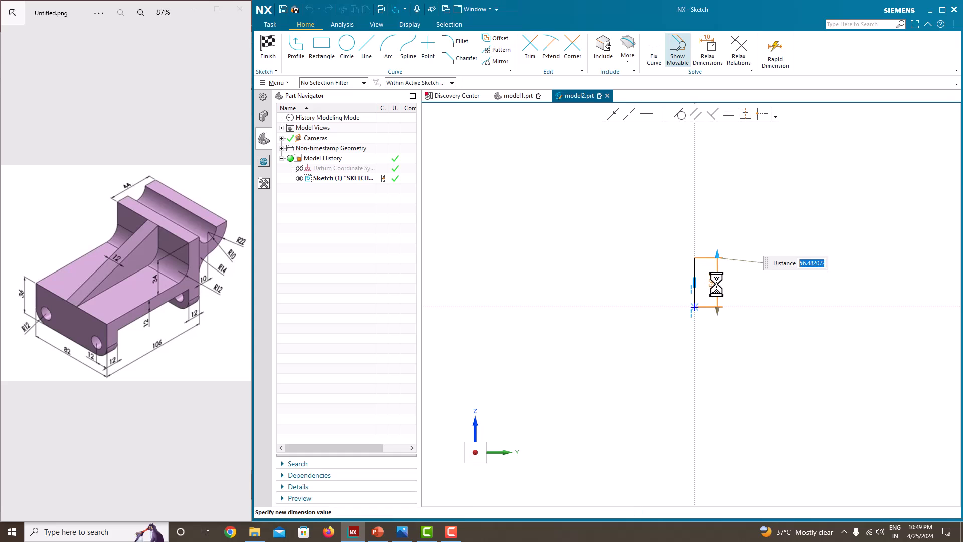
type("36")
key("Return")
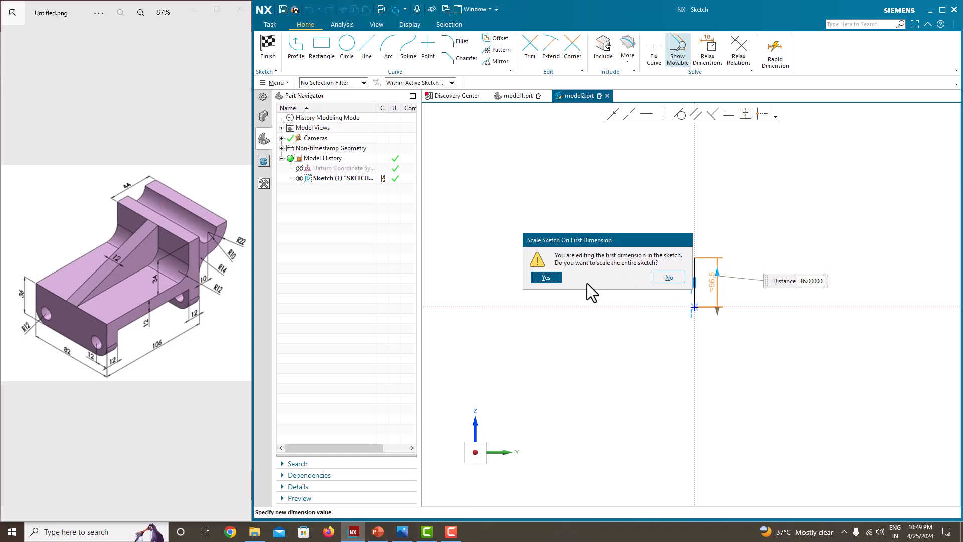
left_click(556, 279)
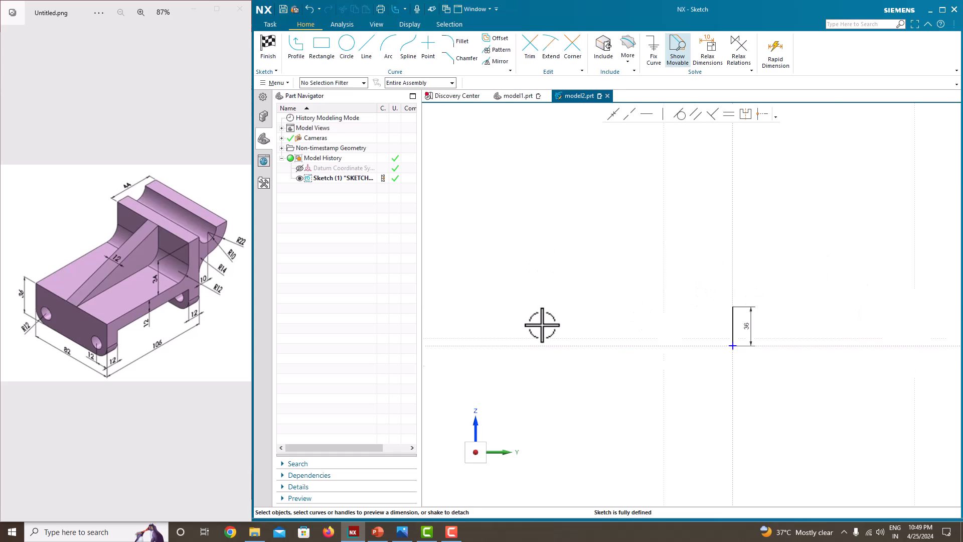
scroll(647, 339, "up", 5)
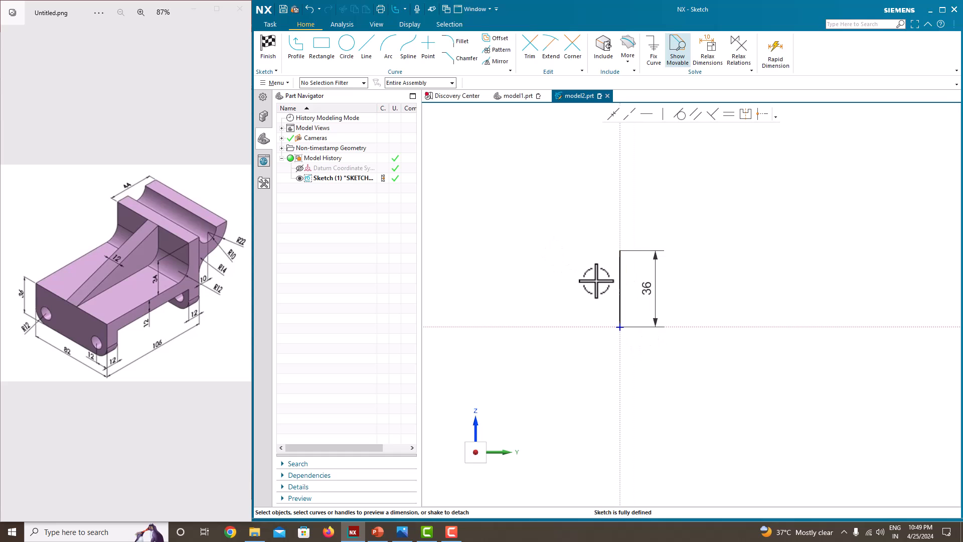
From the top of the 36 line, draw the long top edge and the tall right upright.
left_click(296, 48)
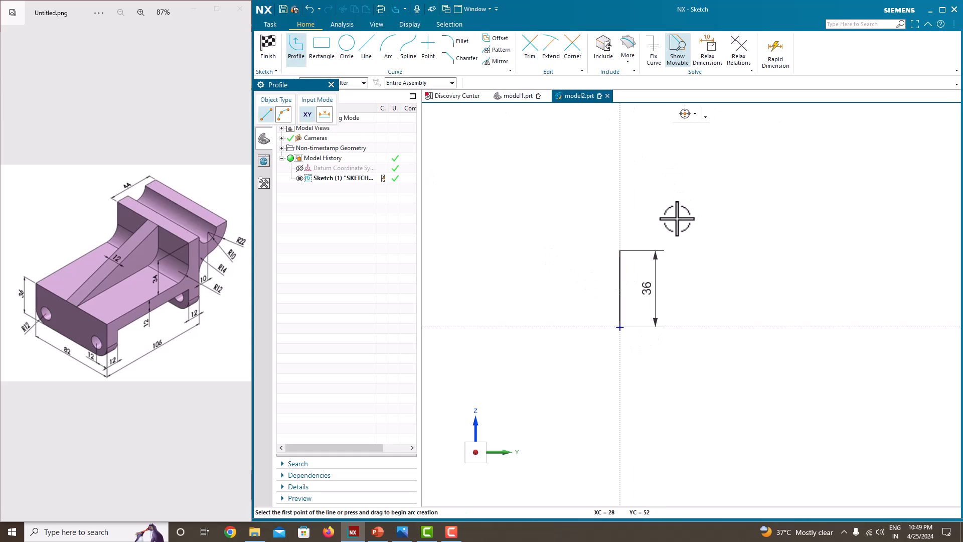
left_click(620, 250)
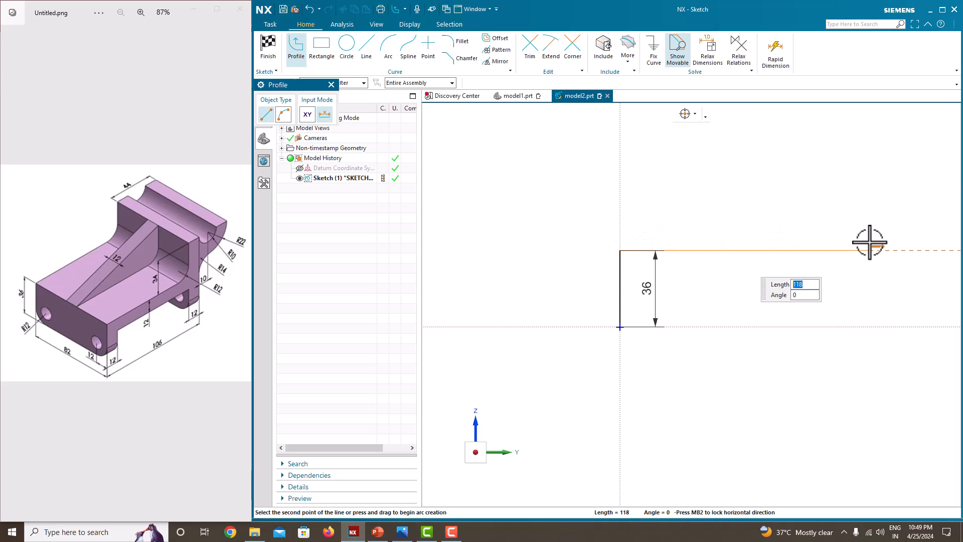
left_click(870, 244)
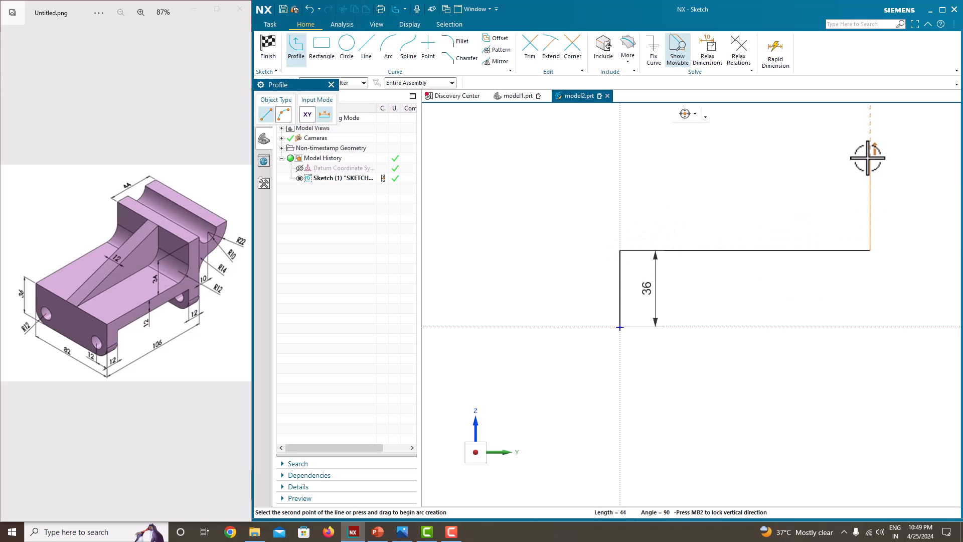
left_click(870, 158)
left_click(906, 158)
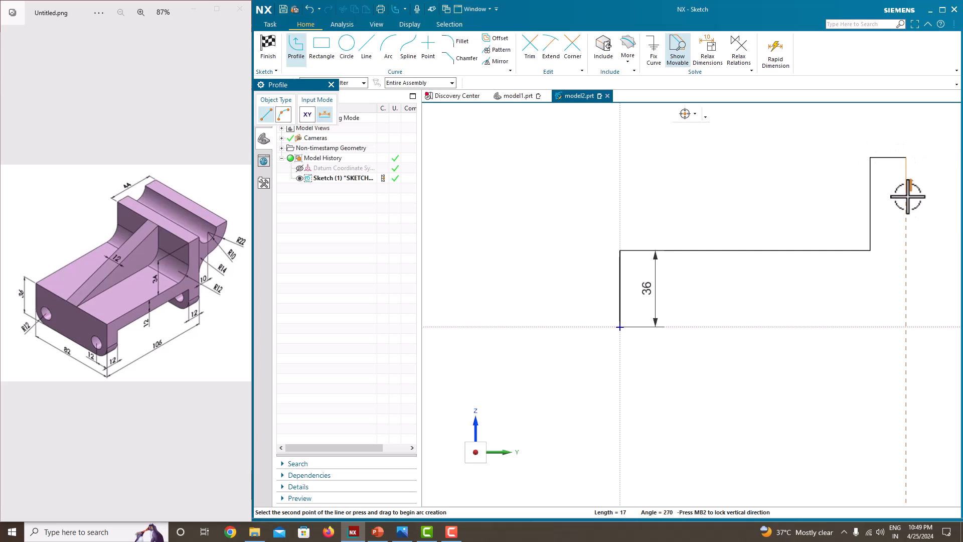
left_click(899, 326)
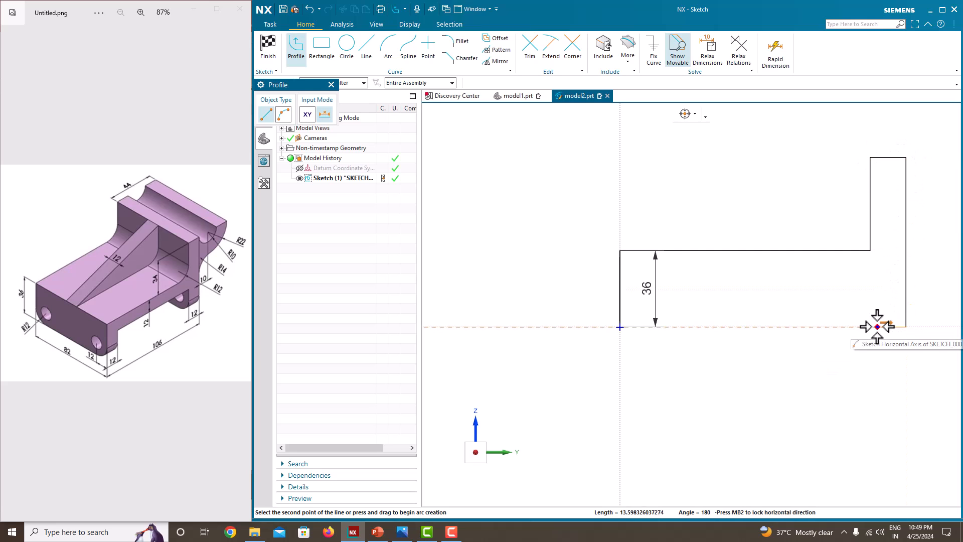
left_click(872, 326)
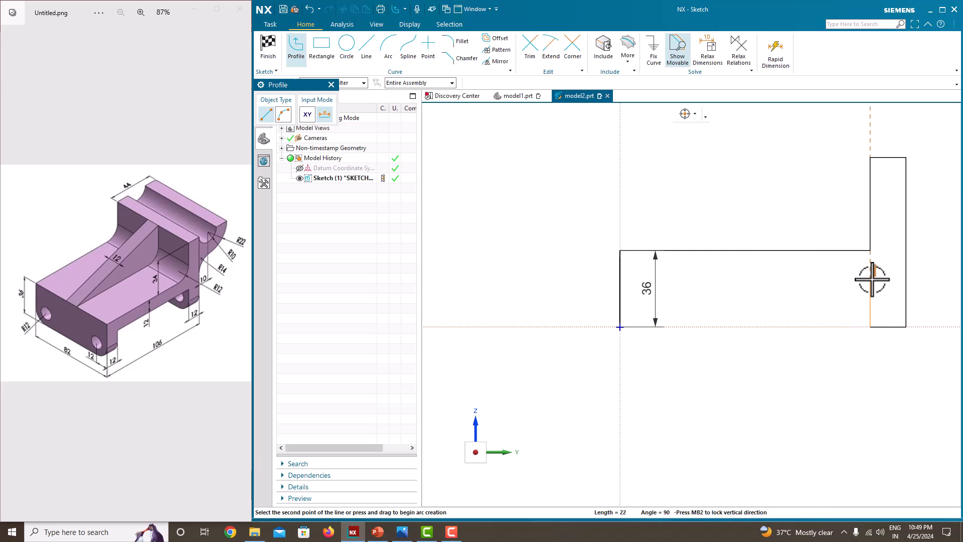
Draw the underside edges back to the origin to close the outline.
left_click(871, 284)
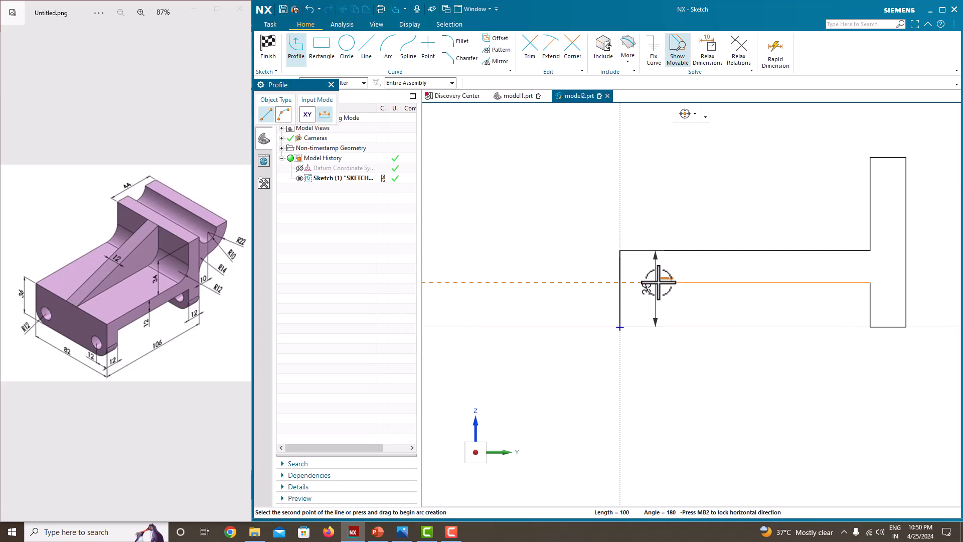
left_click(657, 282)
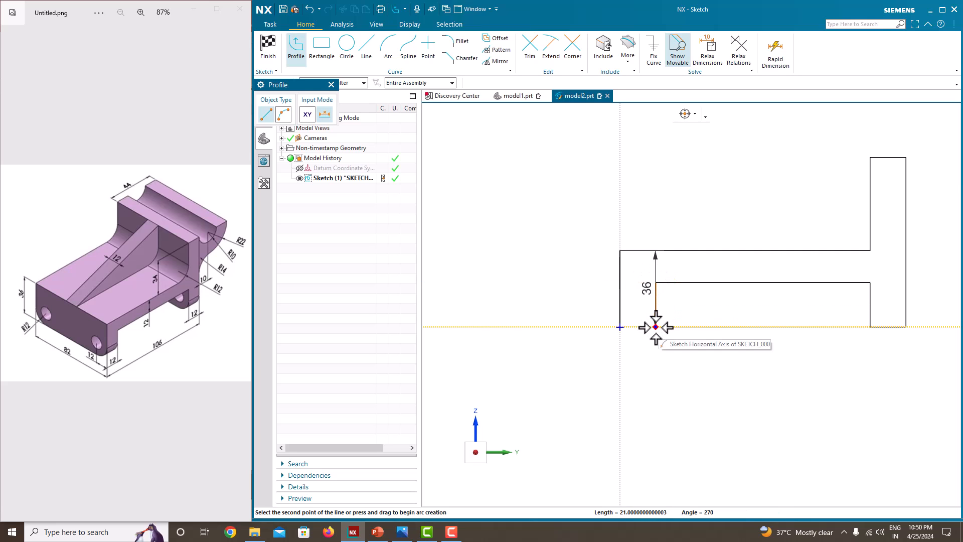
scroll(653, 326, "up", 4)
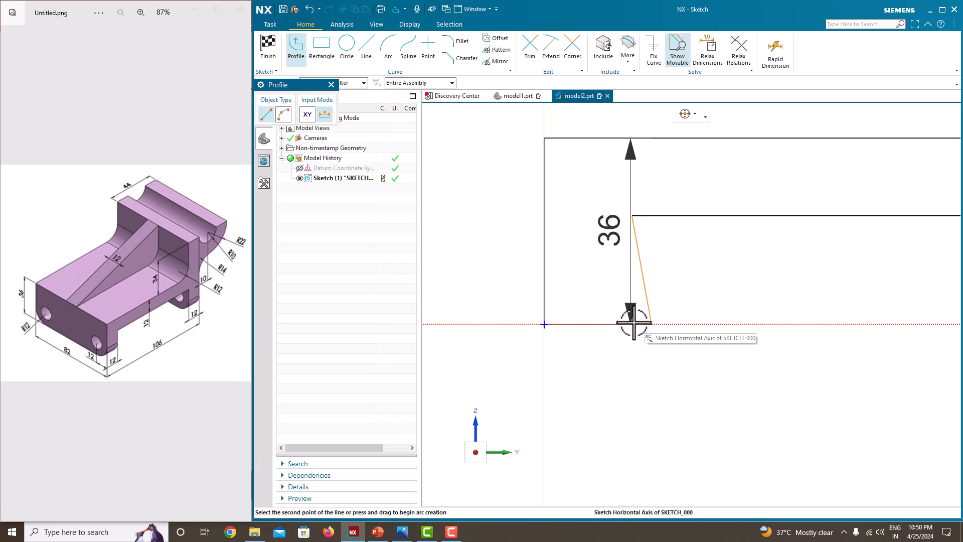
left_click(632, 323)
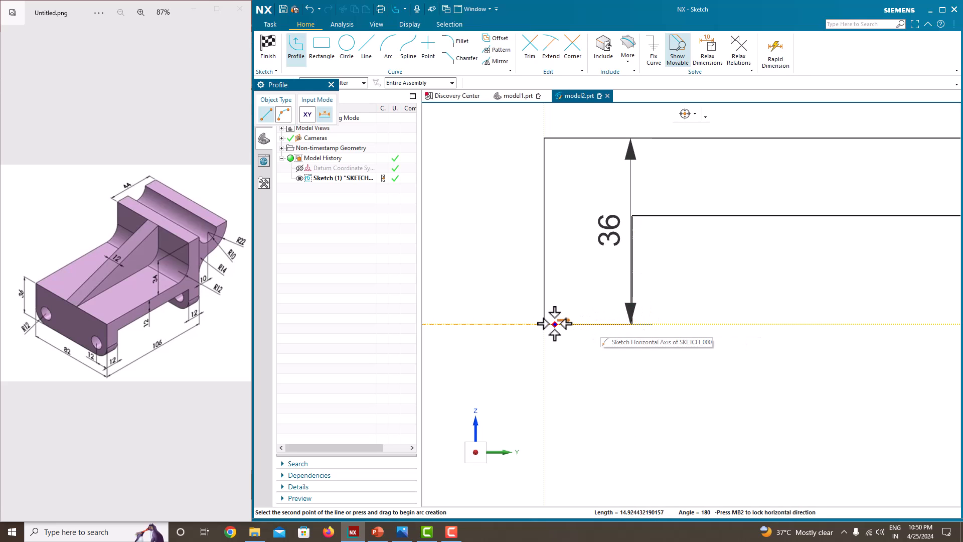
left_click(544, 325)
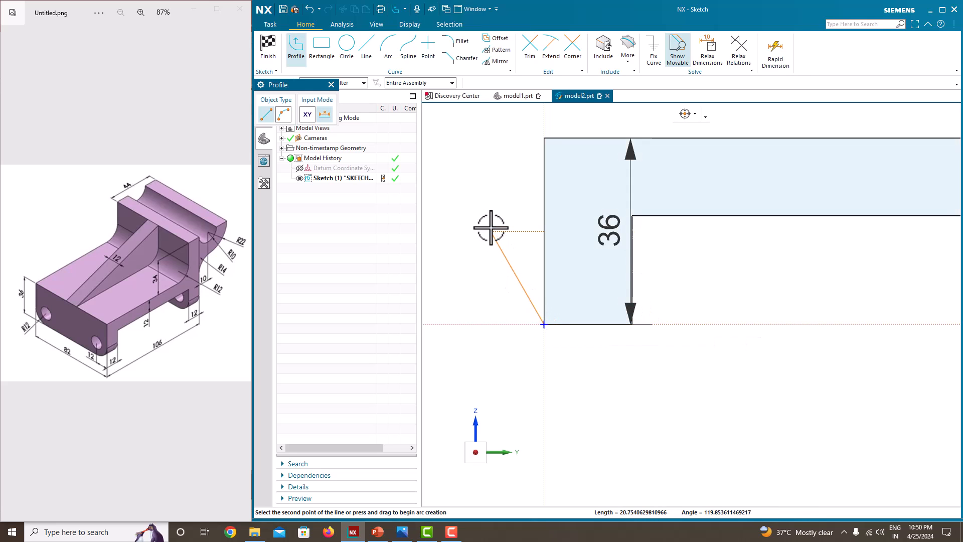
key("Escape")
key("Escape")
scroll(490, 225, "down", 6)
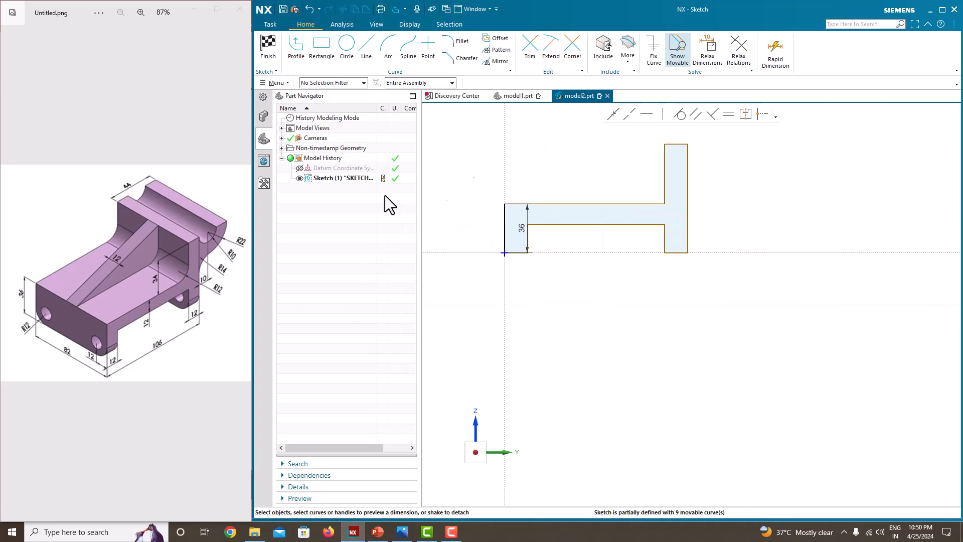
Make the two bottom legs and the column top equal in length.
scroll(510, 200, "up", 4)
scroll(510, 198, "down", 5)
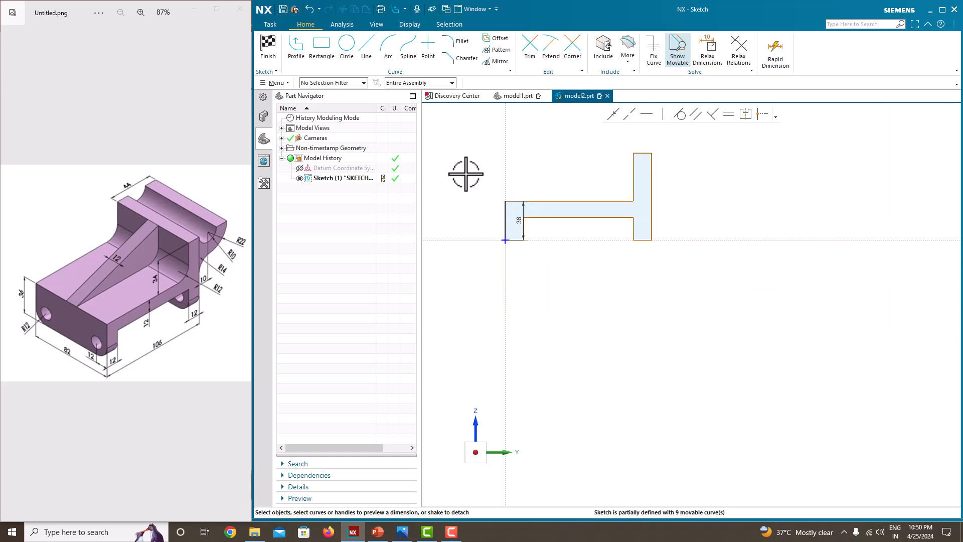
scroll(468, 175, "up", 1)
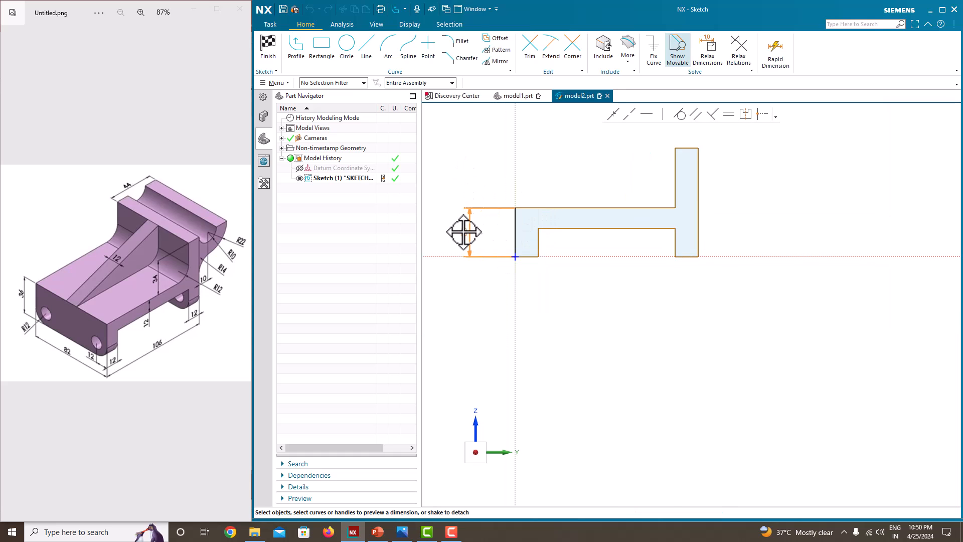
scroll(462, 203, "down", 1)
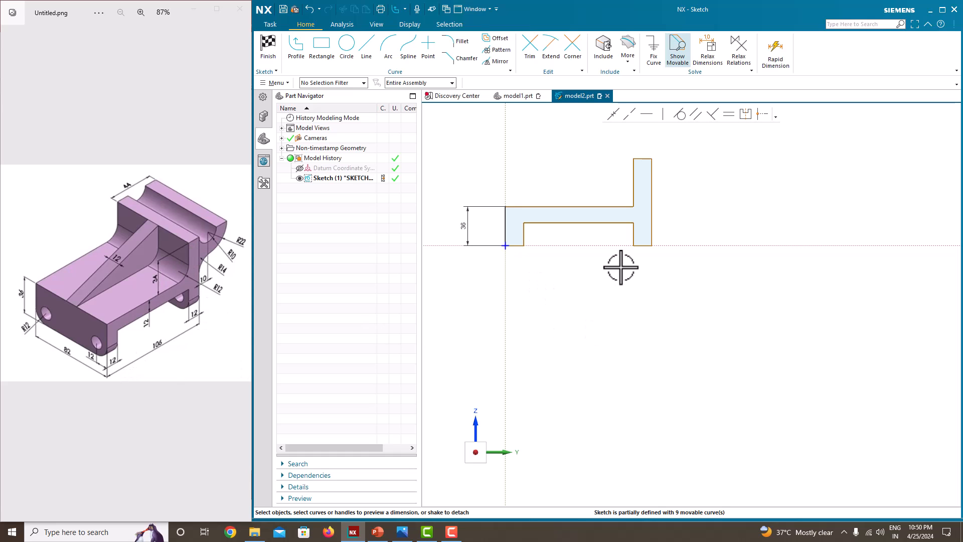
scroll(507, 243, "up", 1)
left_click(518, 243)
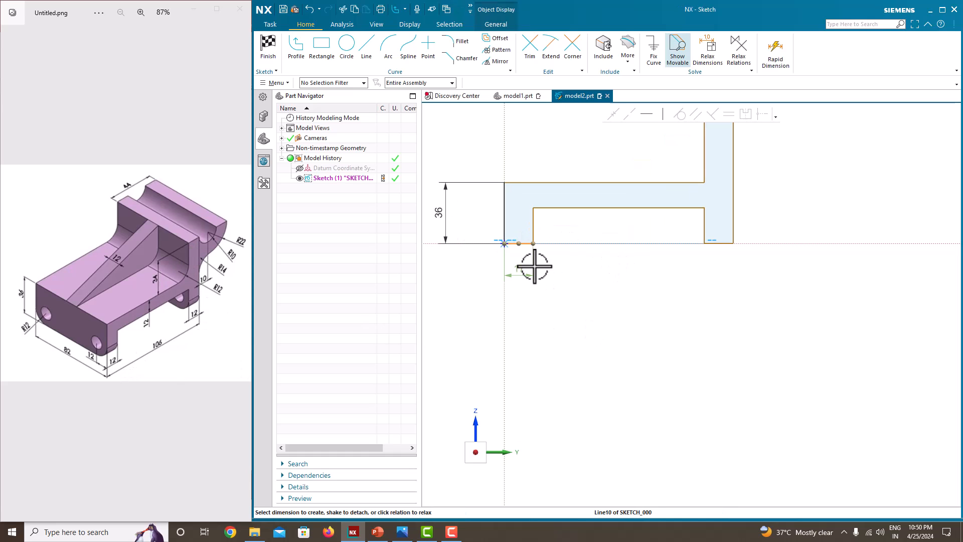
left_click(718, 244)
scroll(722, 246, "down", 2)
scroll(730, 241, "up", 1)
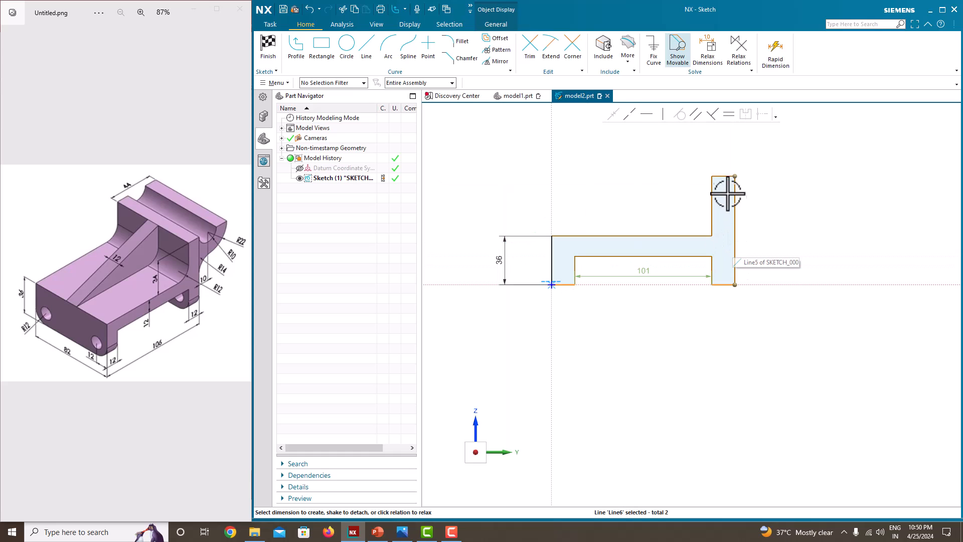
left_click(722, 176)
left_click(730, 119)
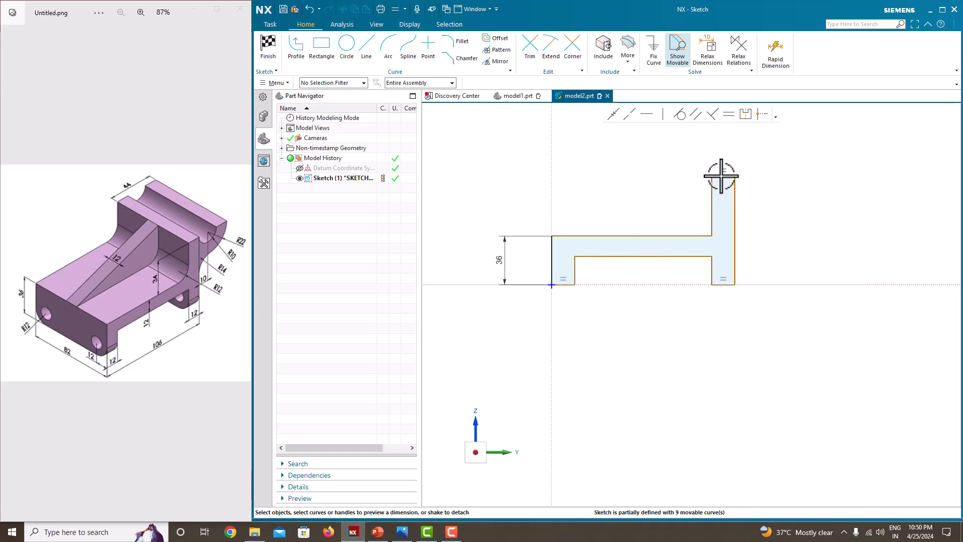
Dimension the column height to 34 and the wall thickness to 12.
left_click(510, 259)
left_click(683, 236)
left_click(723, 177)
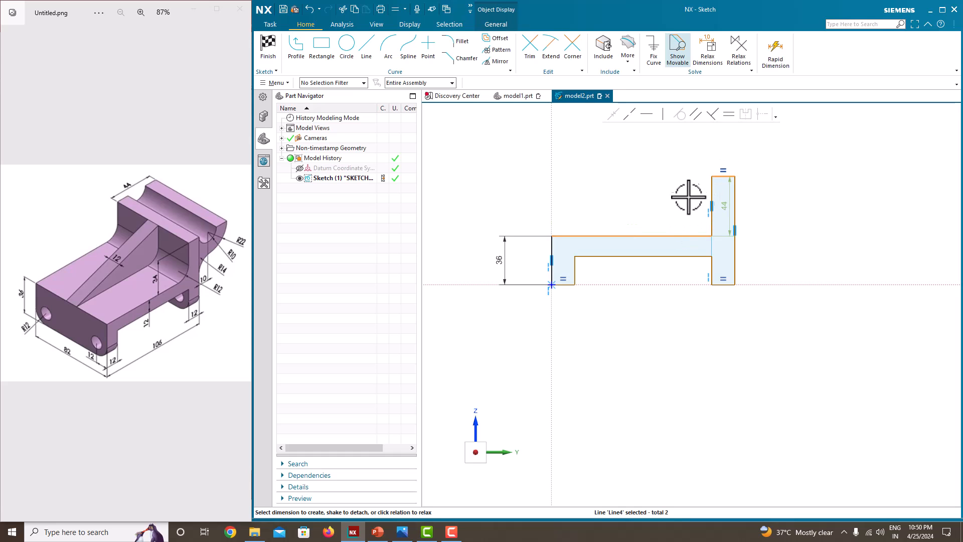
left_click(792, 209)
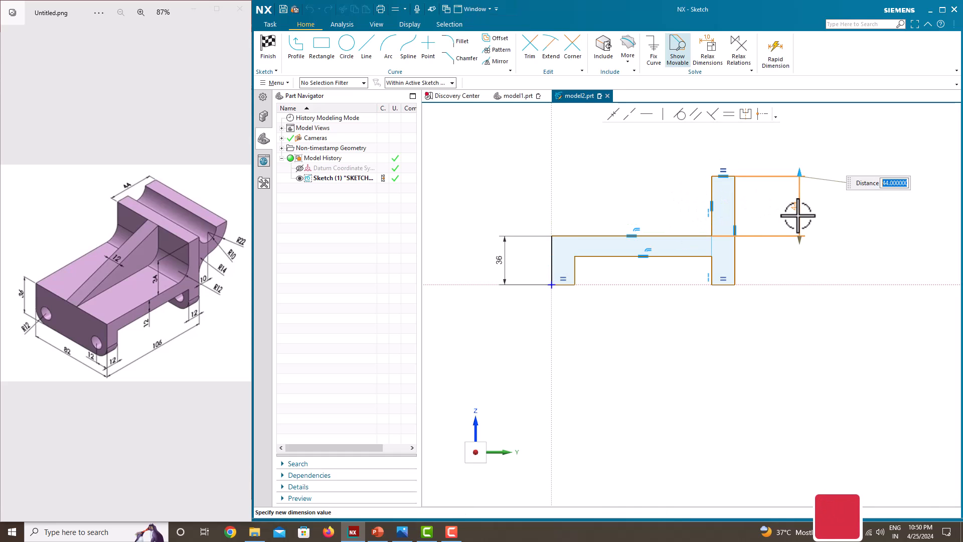
type("34")
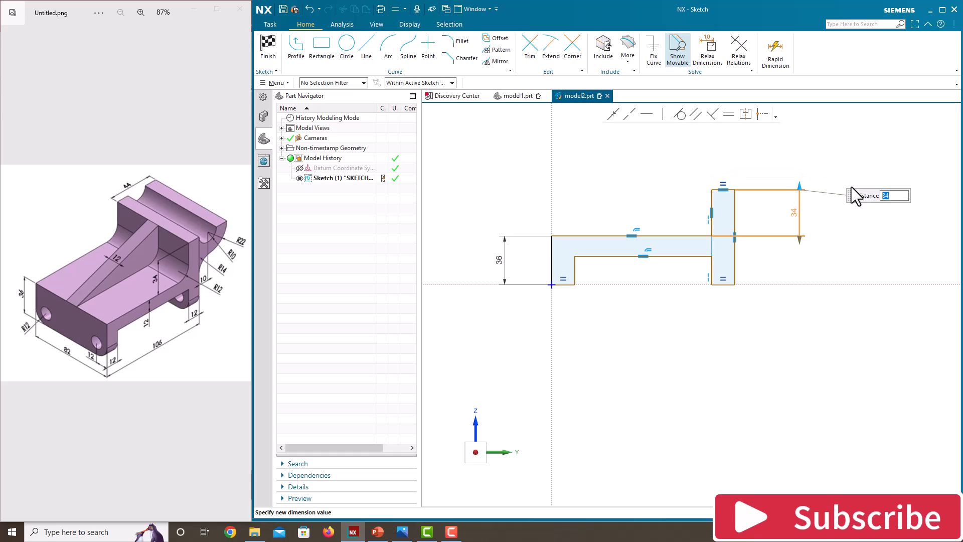
key("Return")
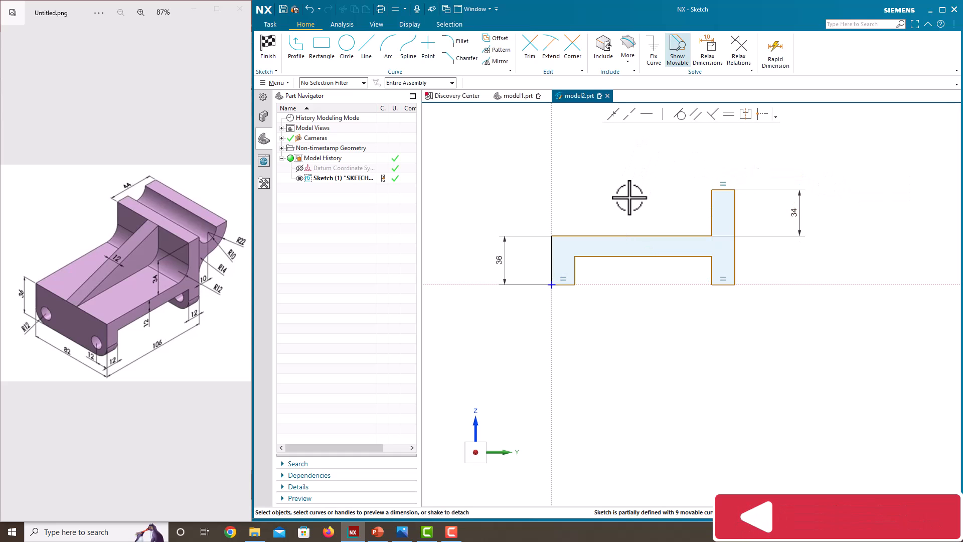
left_click(634, 237)
left_click(636, 256)
left_click(644, 245)
type("12")
key("Return")
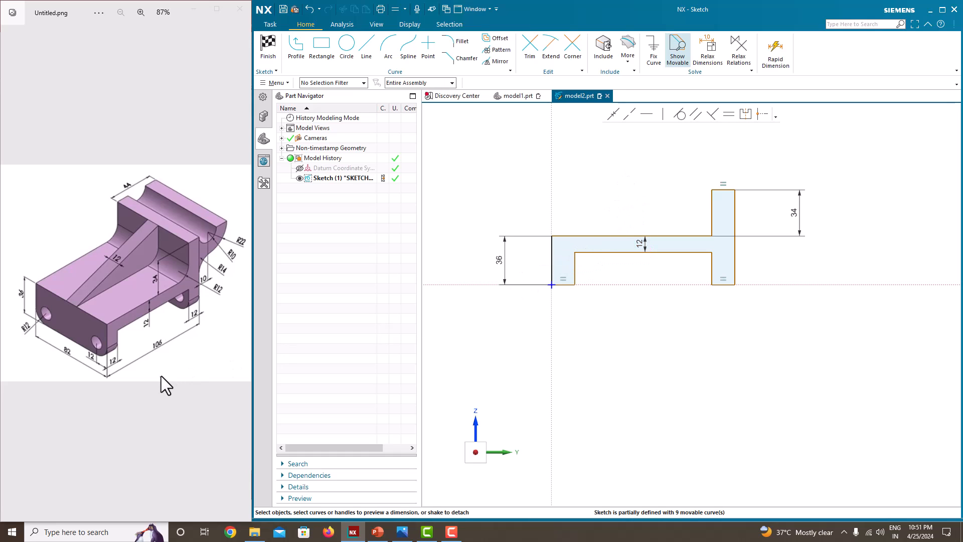
Set the overall width to 106 and shift the right column block left.
left_click(553, 273)
left_click(736, 253)
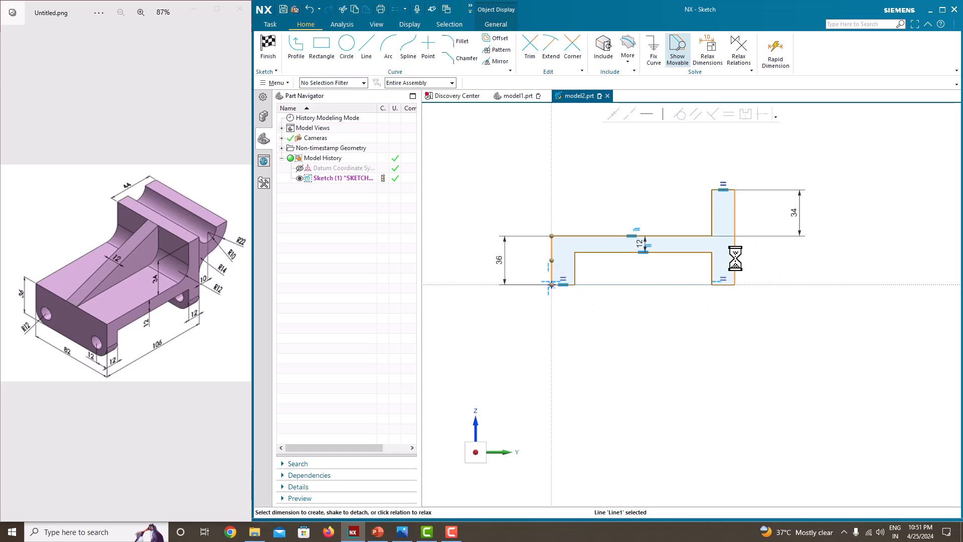
left_click(654, 318)
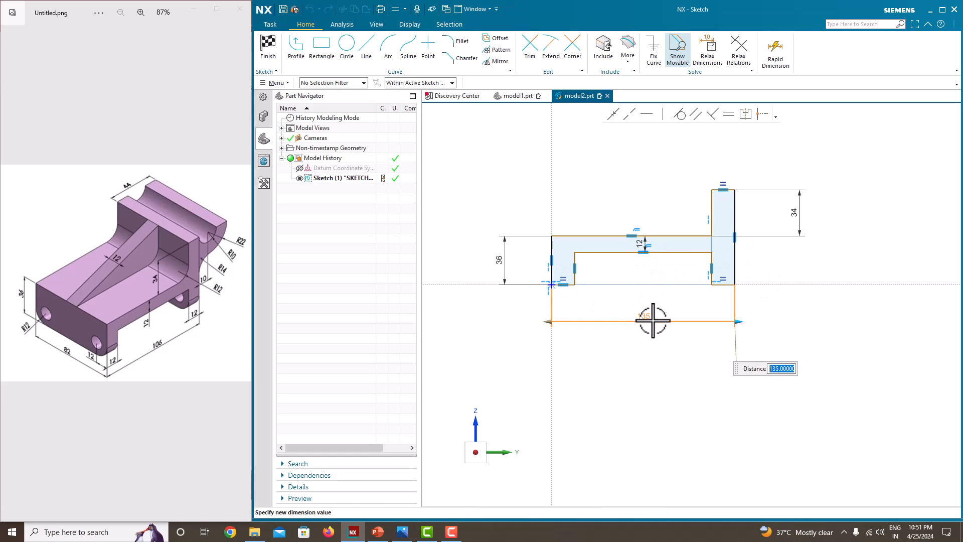
type("106")
key("Return")
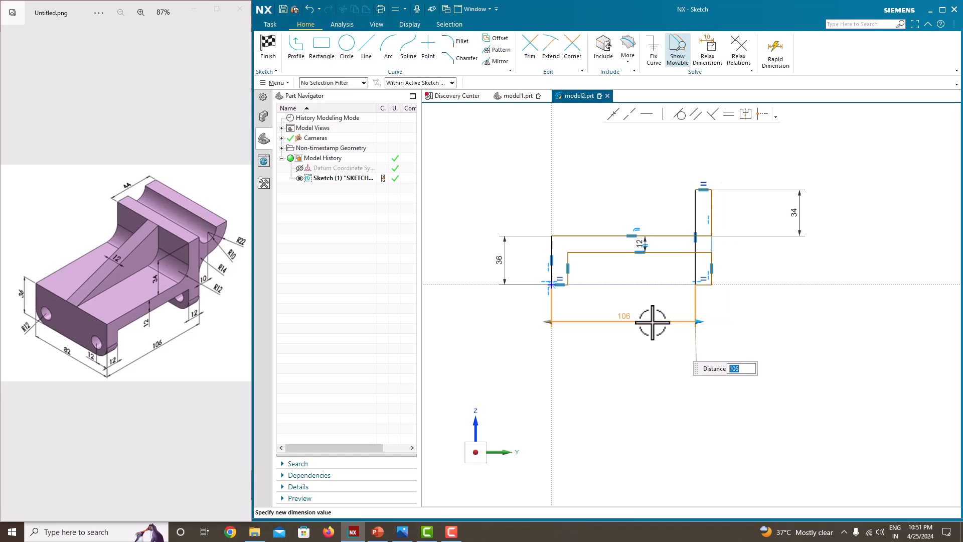
left_click(736, 261)
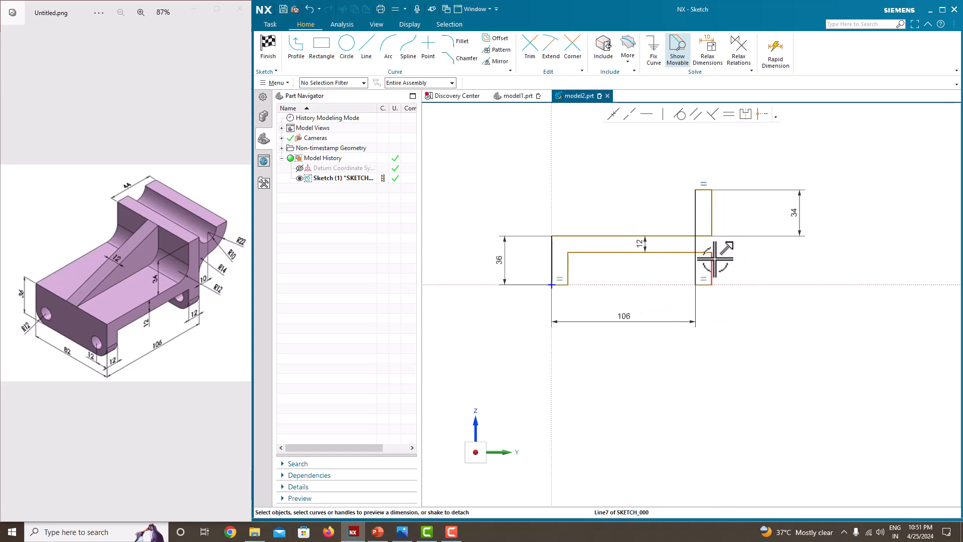
left_click_drag(707, 262, 681, 262)
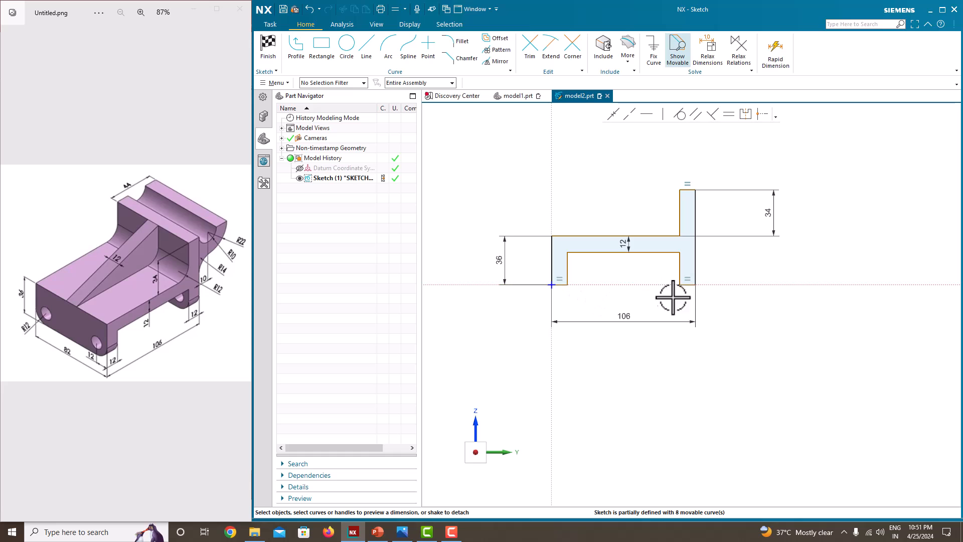
Dimension the left leg width to 12, fully defining the sketch.
scroll(567, 293, "up", 2)
left_click(559, 280)
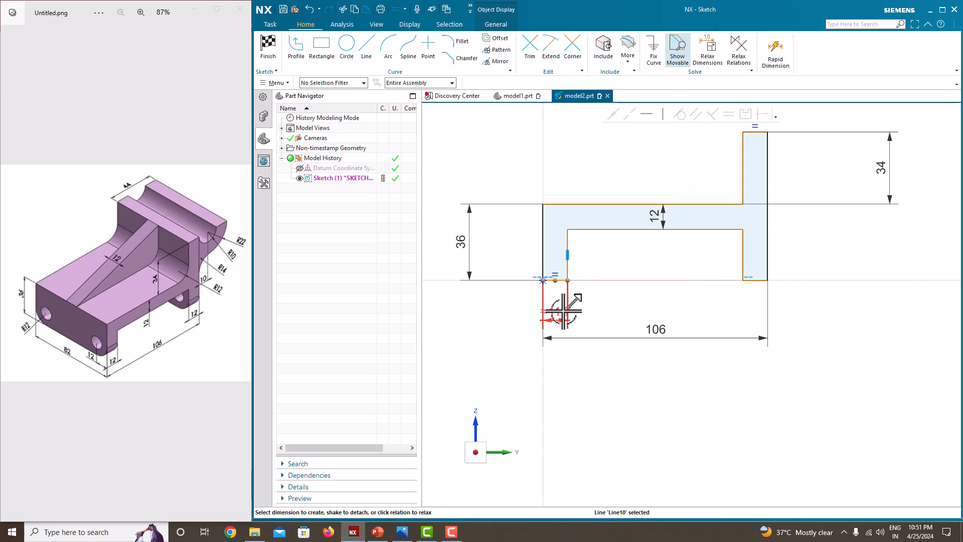
left_click(558, 315)
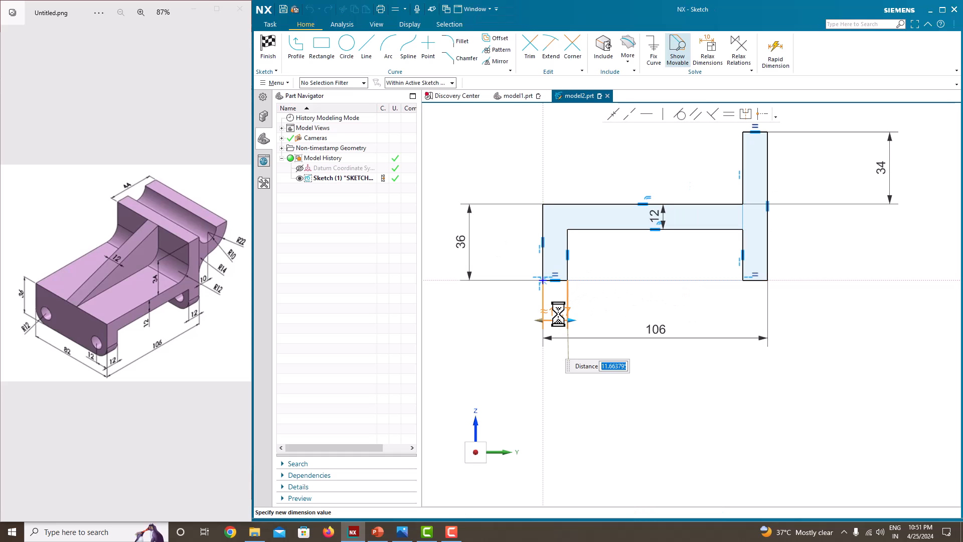
key("Return")
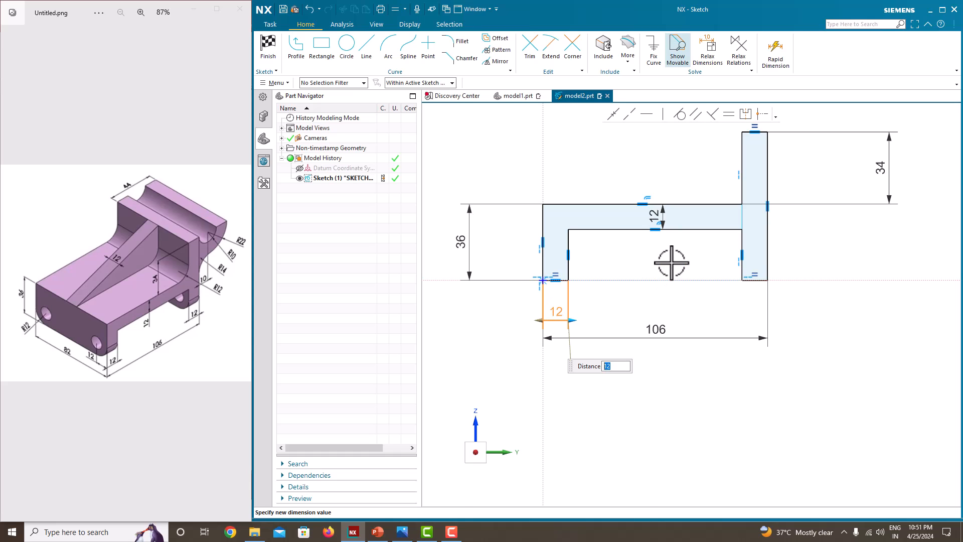
key("Escape")
scroll(671, 263, "down", 2)
scroll(643, 219, "up", 1)
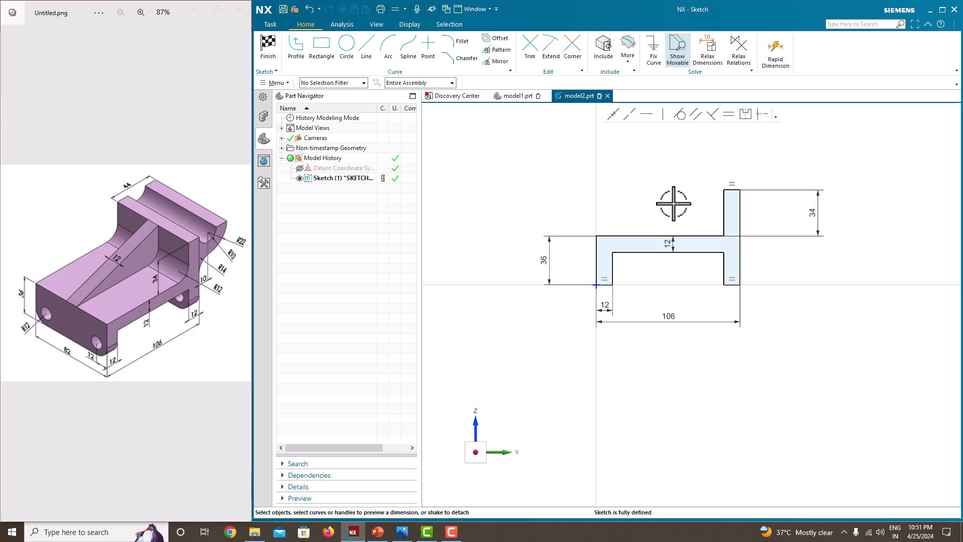
Finish the sketch and extrude the profile symmetrically to 82.
right_click(632, 171)
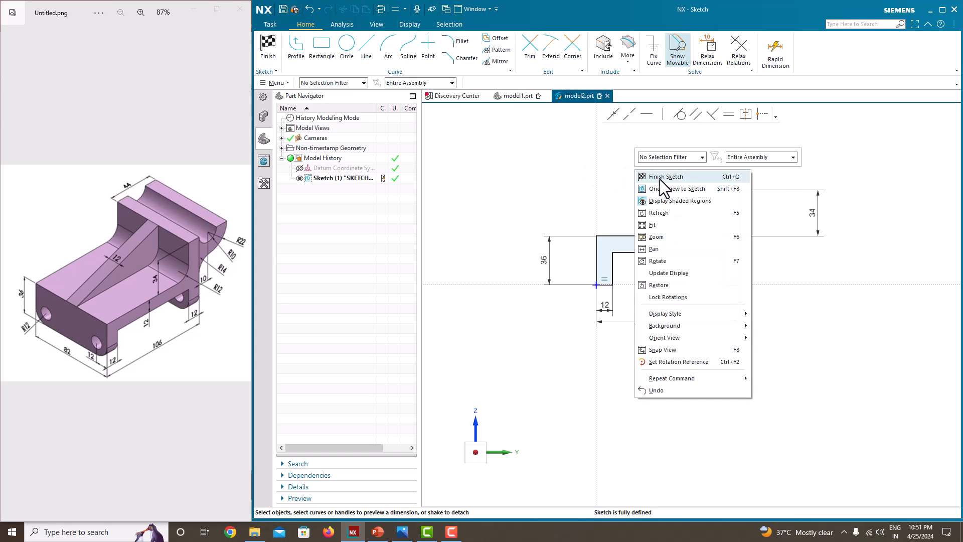
left_click(660, 179)
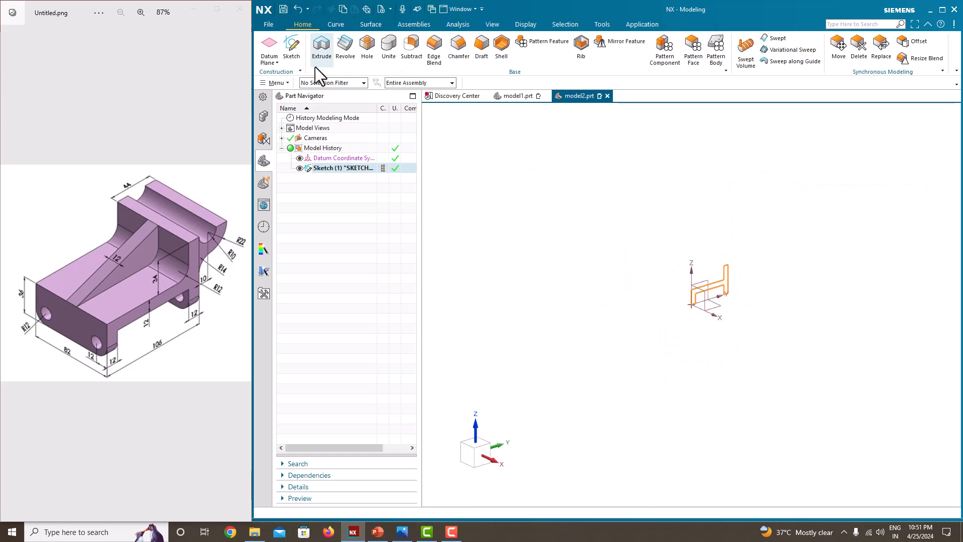
left_click(321, 48)
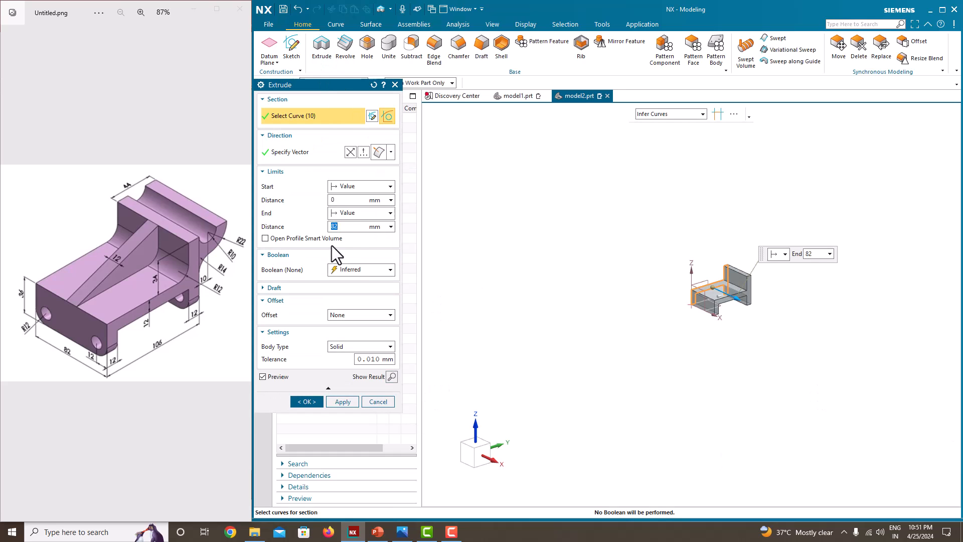
left_click(345, 214)
left_click(360, 246)
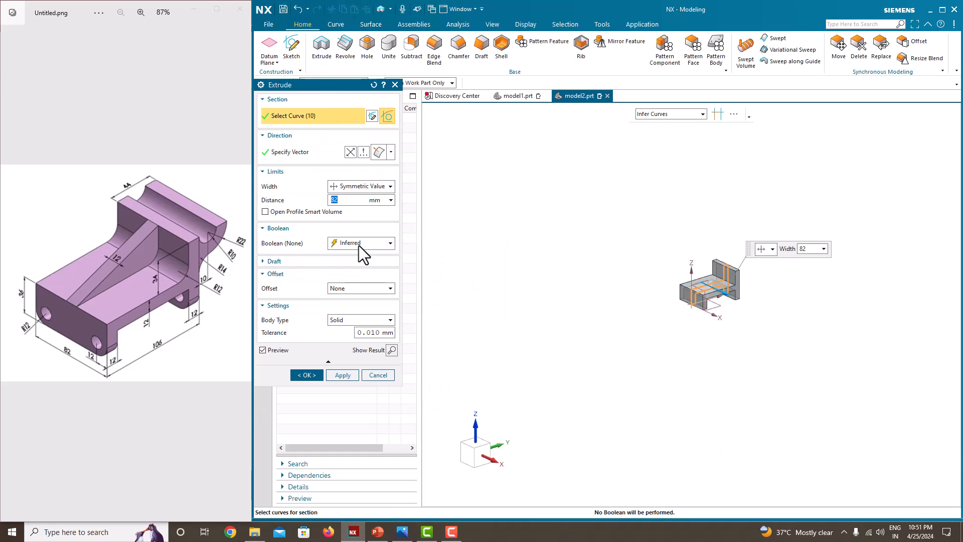
left_click(306, 376)
Hide the profile sketch and orbit to inspect the extruded body.
left_click(299, 168)
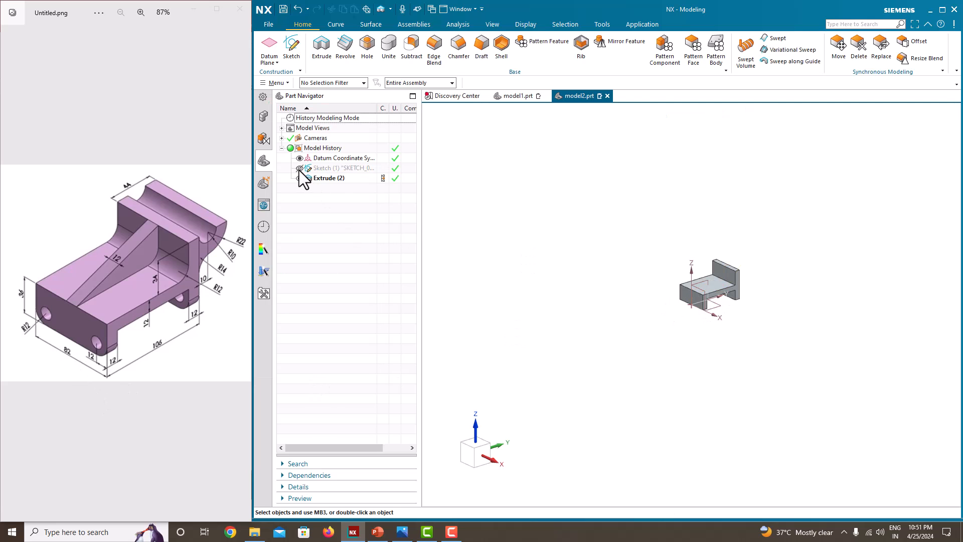
scroll(726, 296, "down", 5)
middle_click_drag(731, 295, 736, 307)
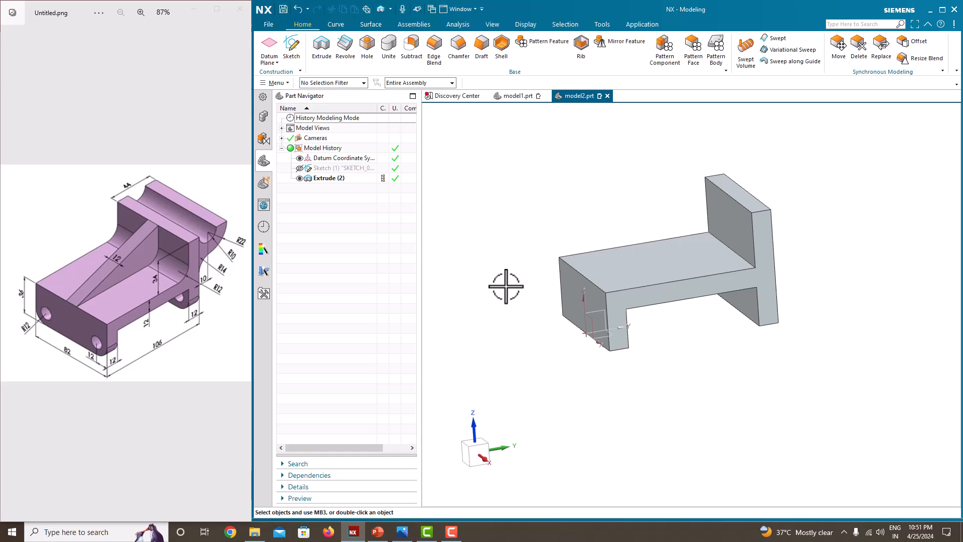
Start a new sketch on the Right datum plane.
left_click(292, 62)
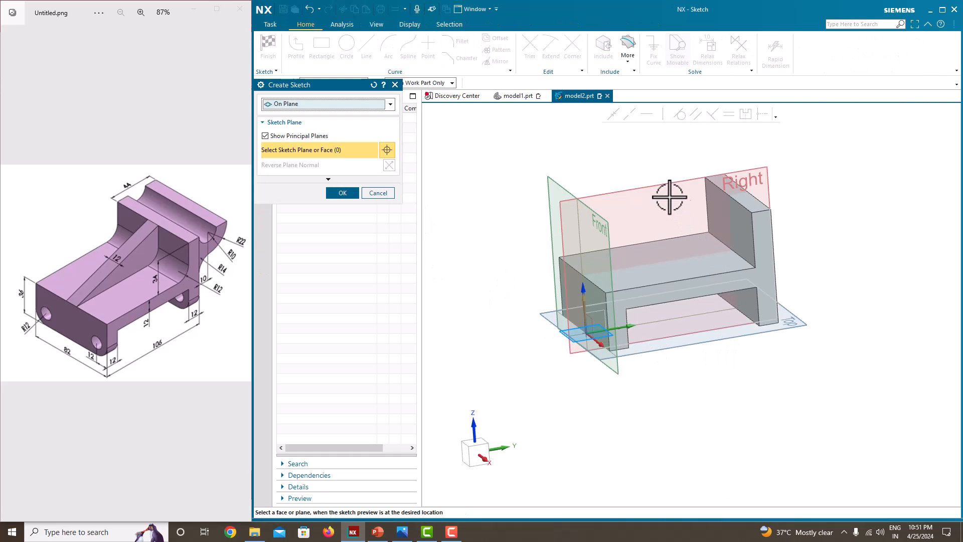
left_click(662, 186)
left_click(351, 190)
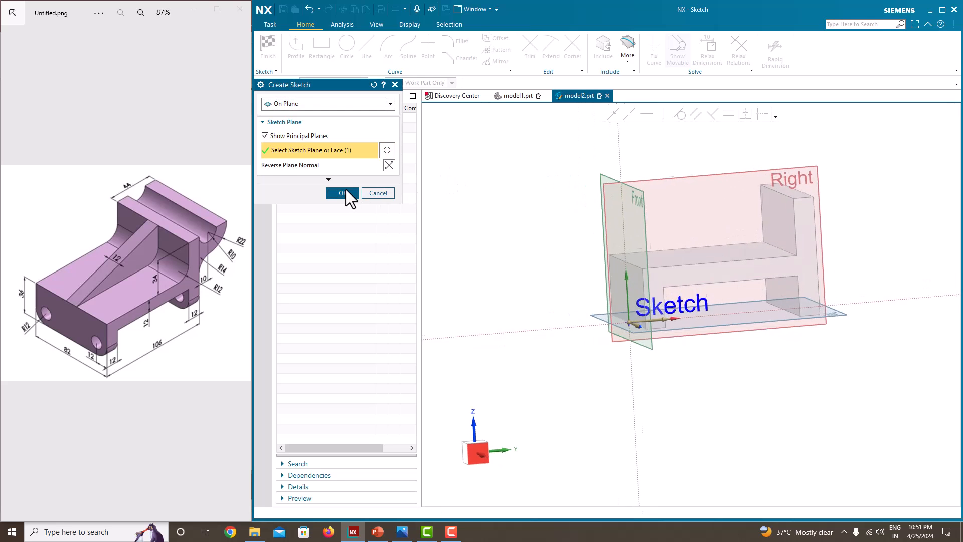
scroll(690, 263, "up", 1)
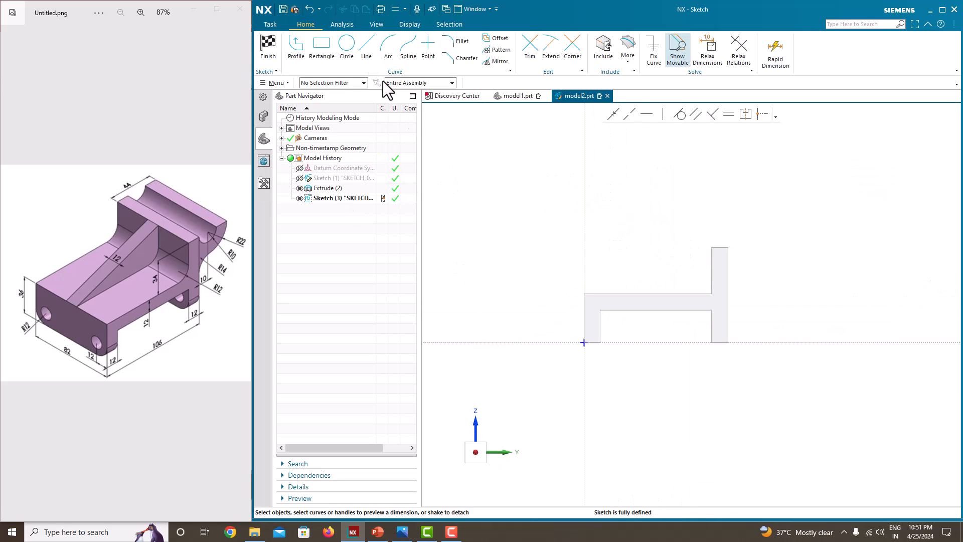
Draw a slanted line from the column's top corner down to the wall's top corner.
left_click(297, 47)
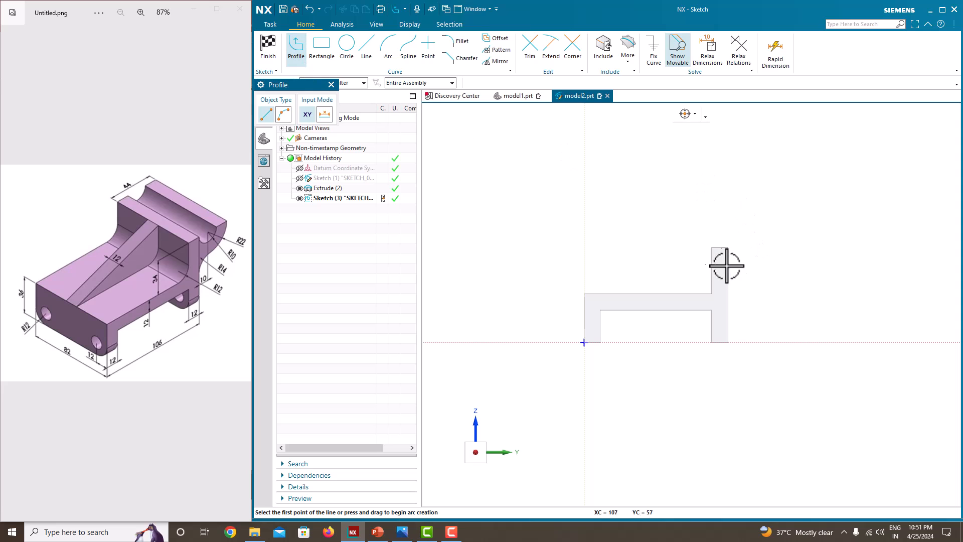
scroll(735, 264, "up", 4)
left_click(696, 222)
scroll(723, 286, "down", 5)
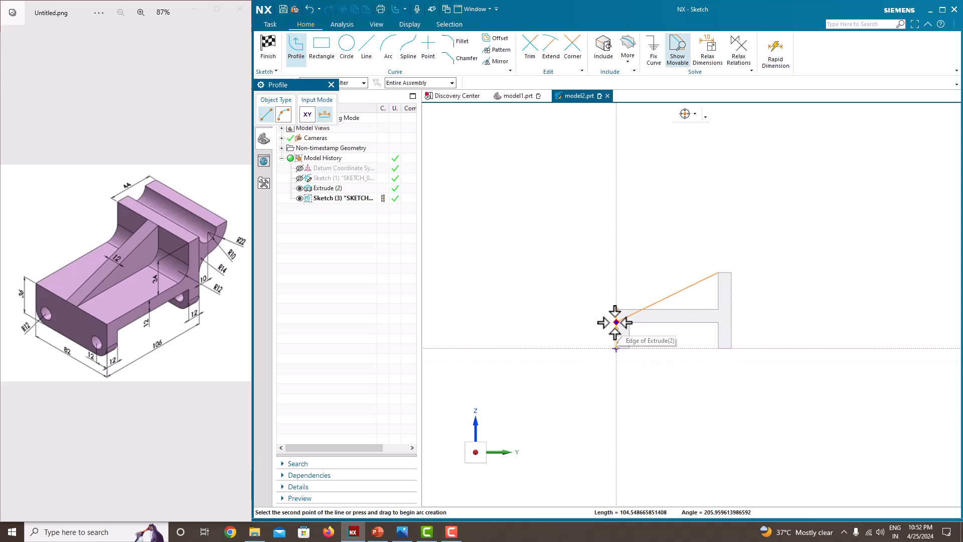
scroll(617, 316, "up", 3)
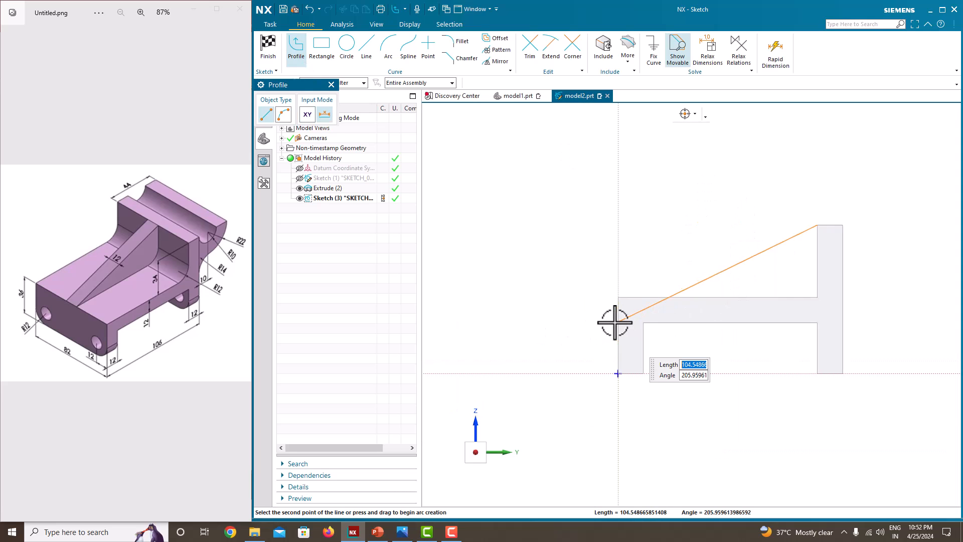
left_click(619, 297)
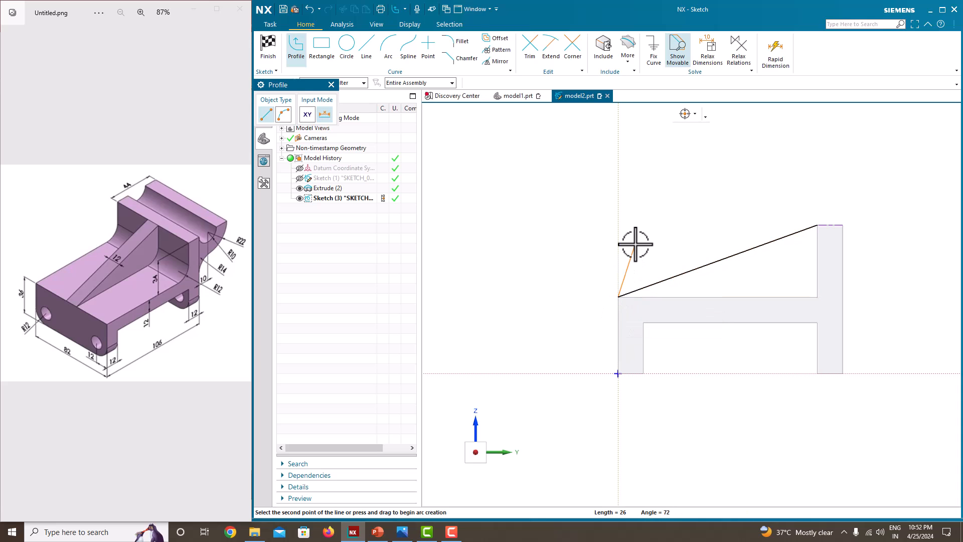
key("Escape")
key("Escape")
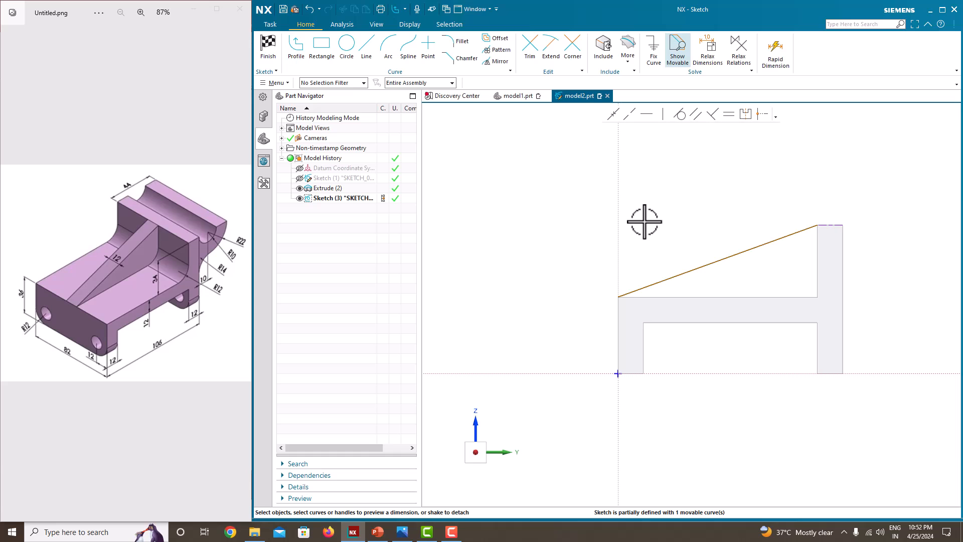
Fix the line's lower end 36 above the horizontal axis and finish the sketch.
left_click(788, 235)
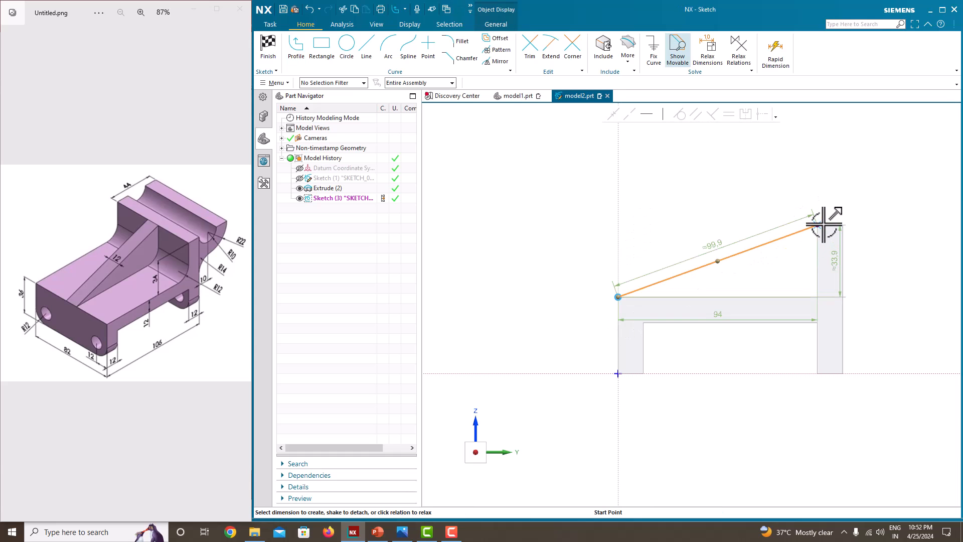
left_click(566, 284)
left_click(618, 297)
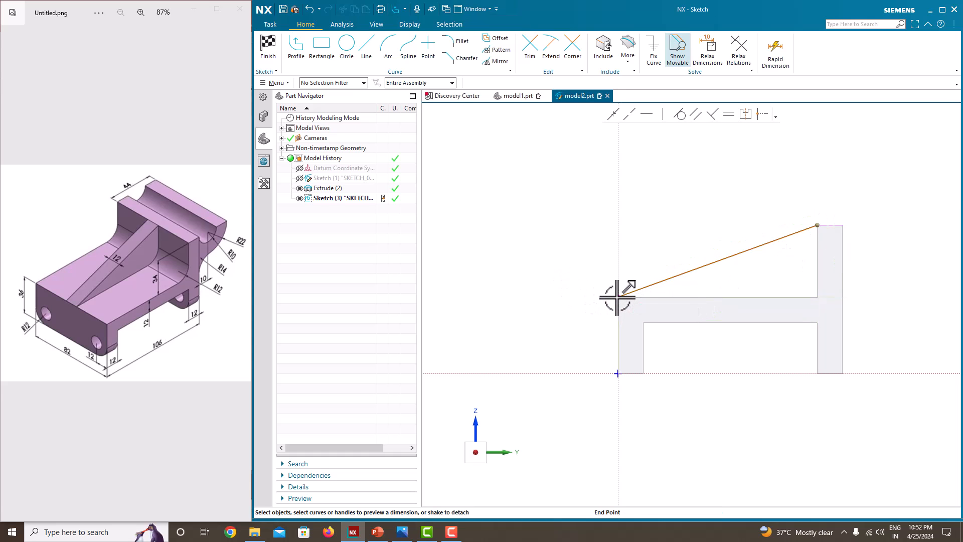
left_click(661, 372)
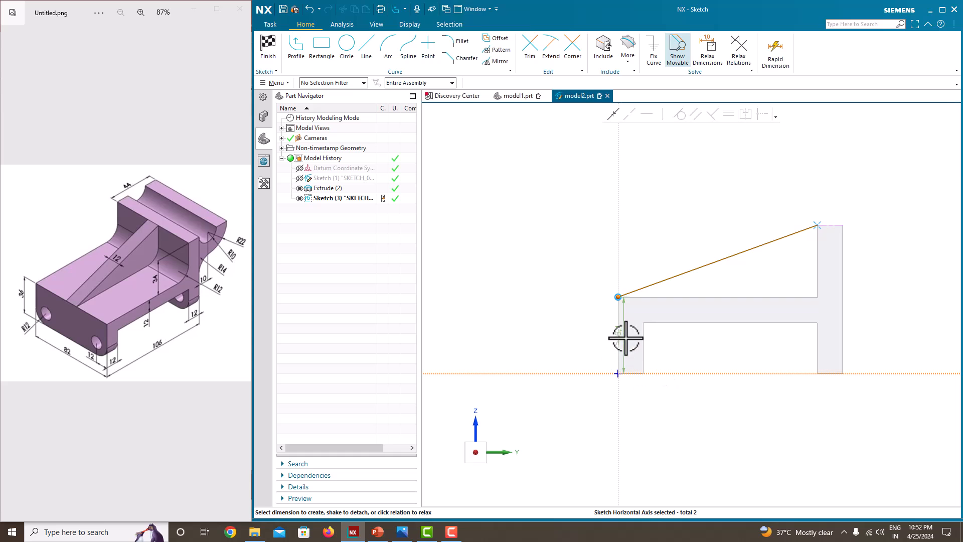
left_click(571, 332)
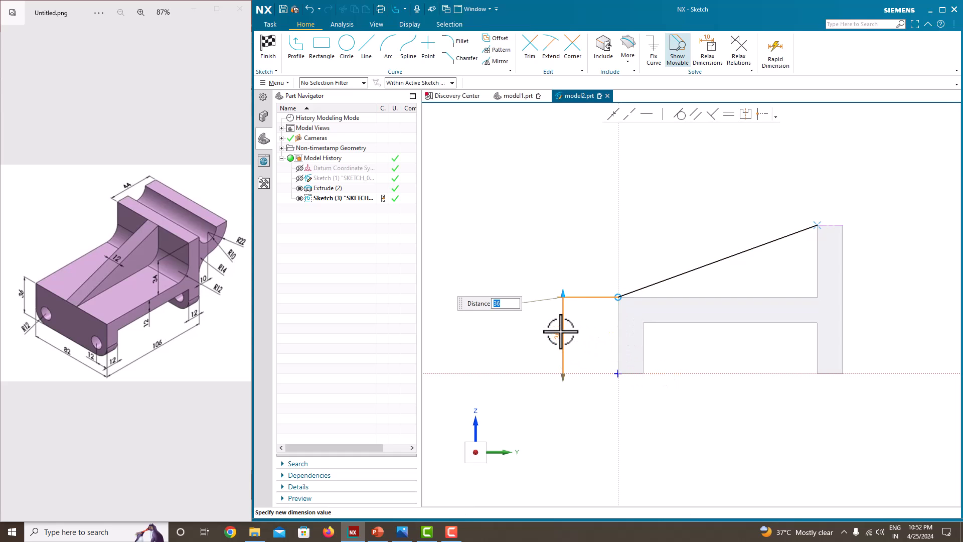
key("Return")
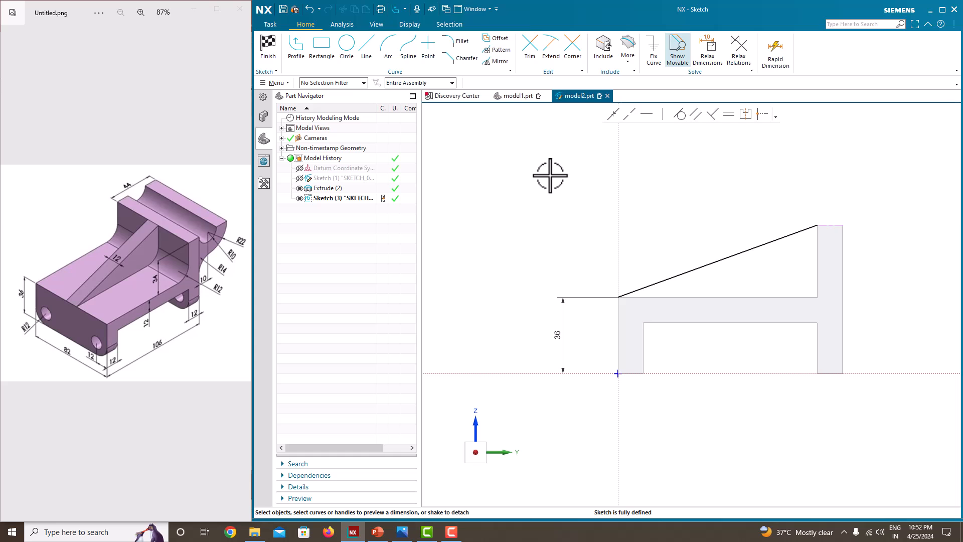
right_click(677, 188)
left_click(680, 189)
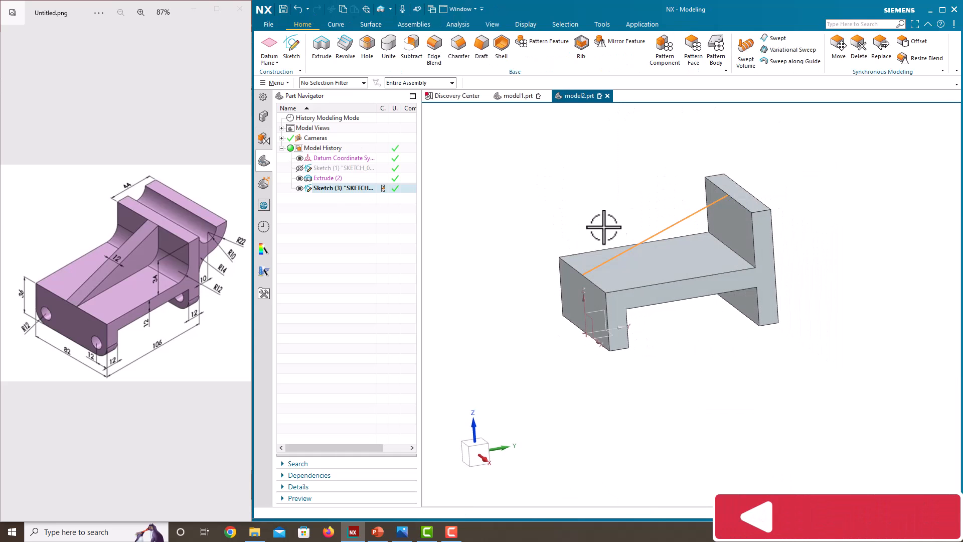
Add a 12 mm symmetric rib from the slanted line and hide its sketch.
left_click(580, 45)
middle_click_drag(635, 222, 652, 252)
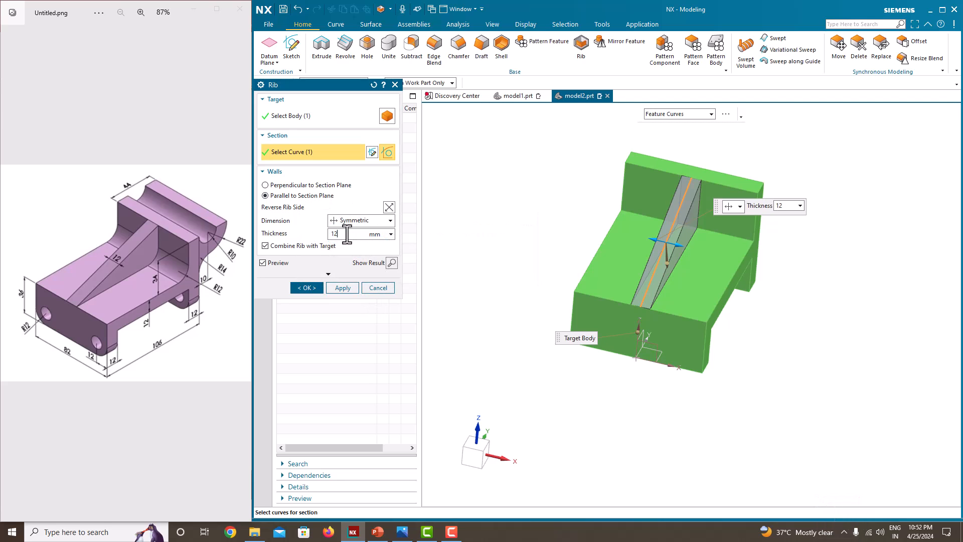
left_click(310, 288)
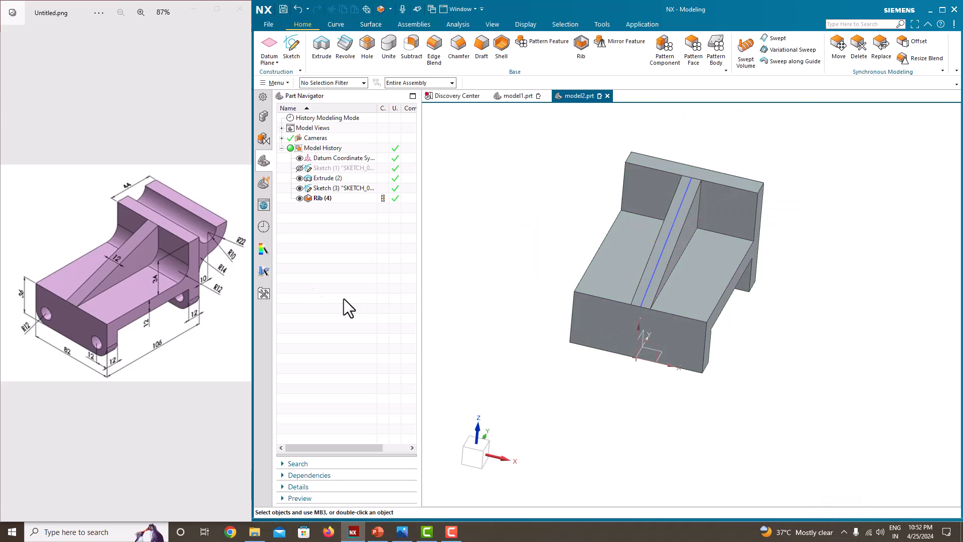
middle_click_drag(542, 338, 505, 333)
left_click(300, 188)
mouse_move(473, 264)
middle_mouse_down()
mouse_move(537, 311)
mouse_move(555, 340)
middle_mouse_up()
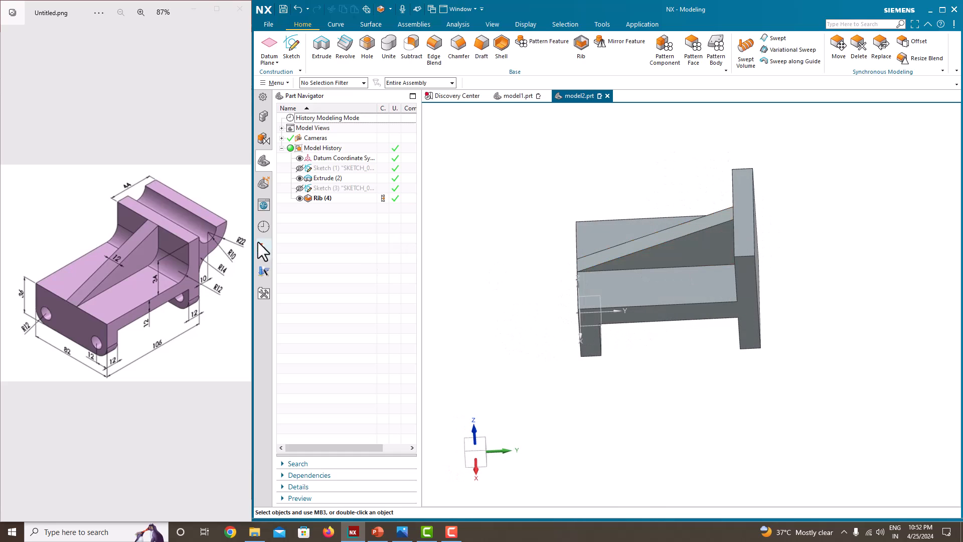
middle_click_drag(566, 304, 532, 296)
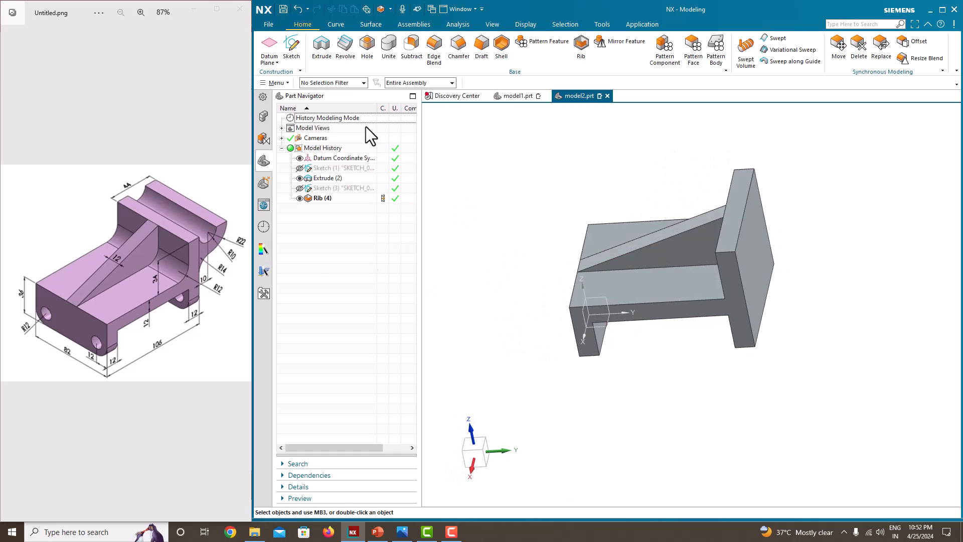
Start a new sketch on the Right datum plane.
left_click(294, 55)
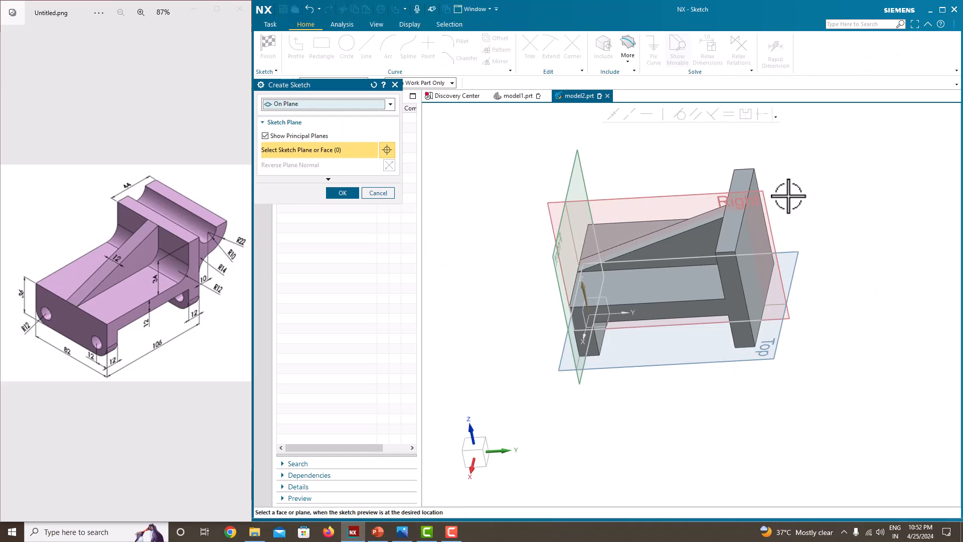
left_click(767, 193)
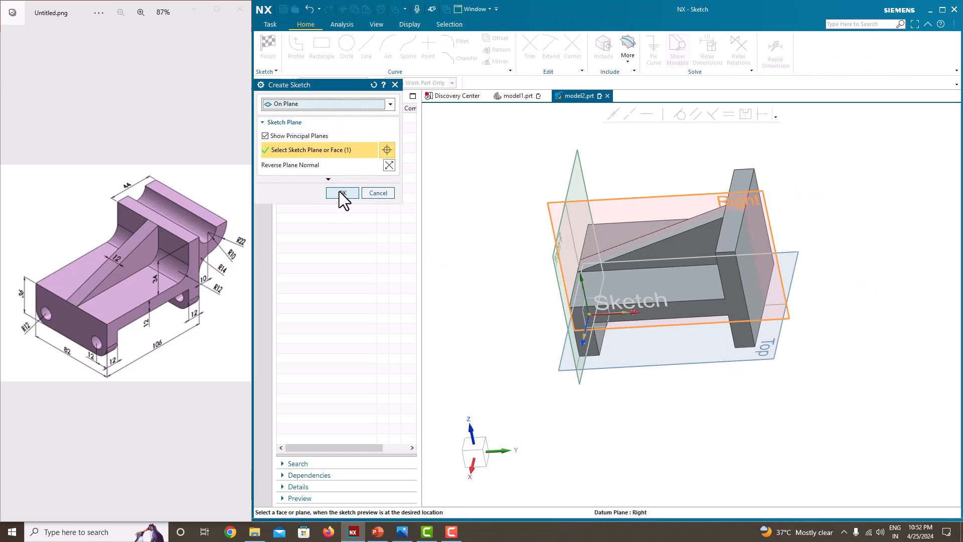
left_click(343, 193)
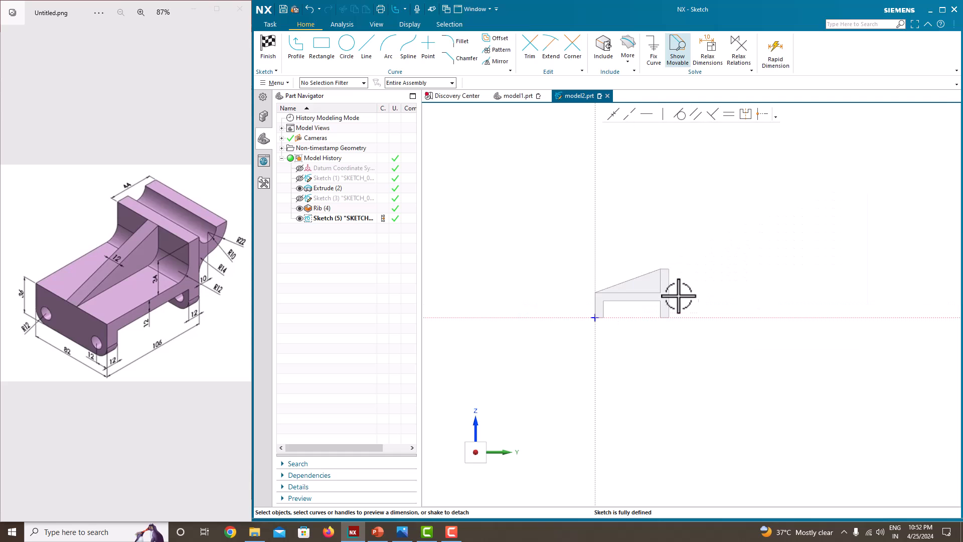
scroll(681, 300, "up", 5)
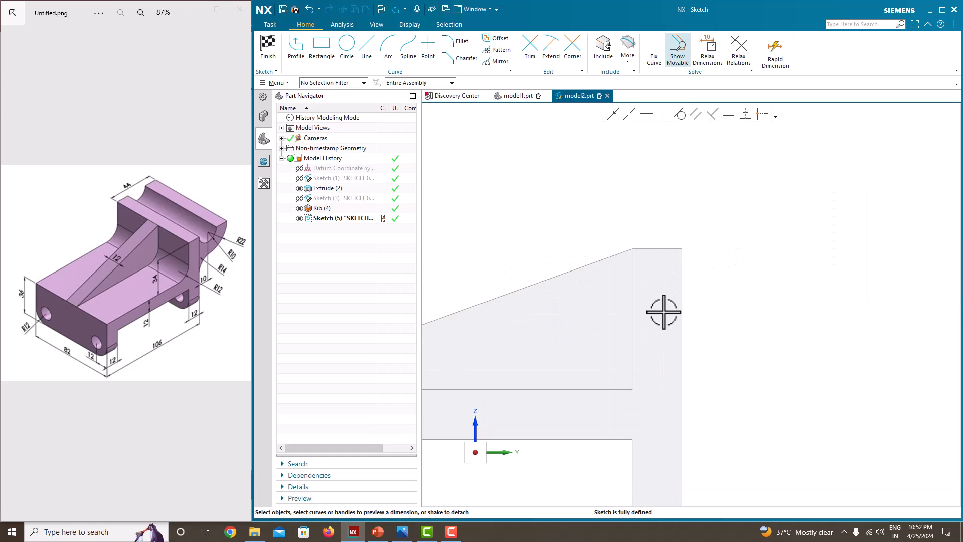
scroll(210, 243, "up", 5)
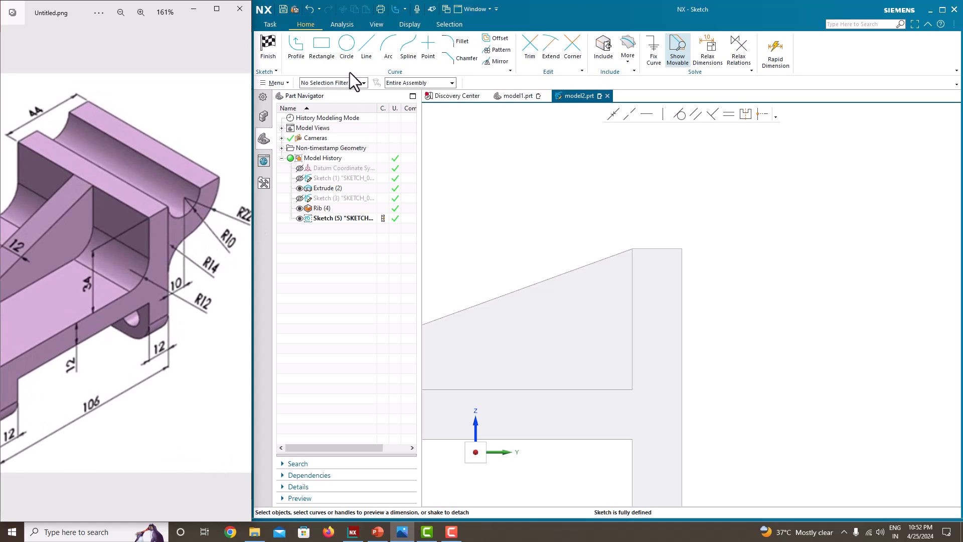
left_click(386, 49)
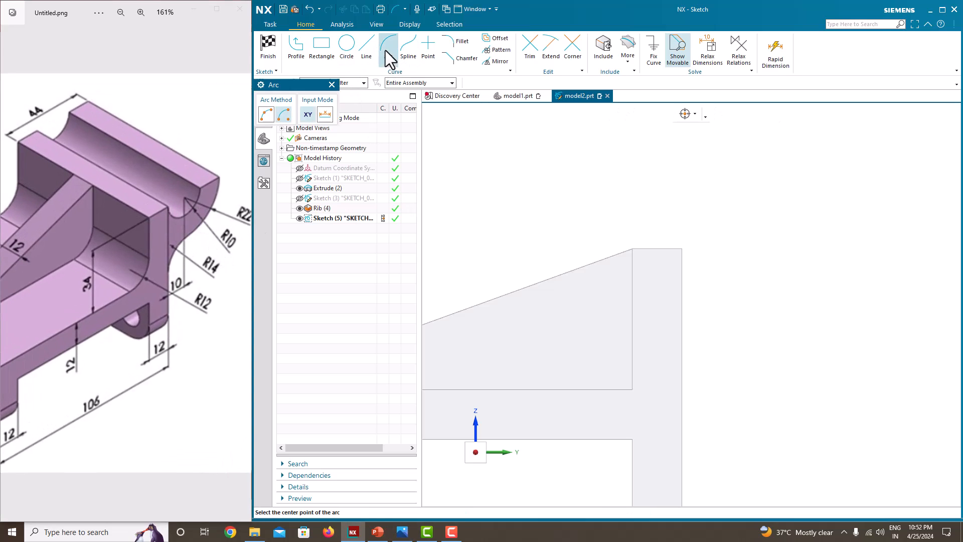
left_click(682, 249)
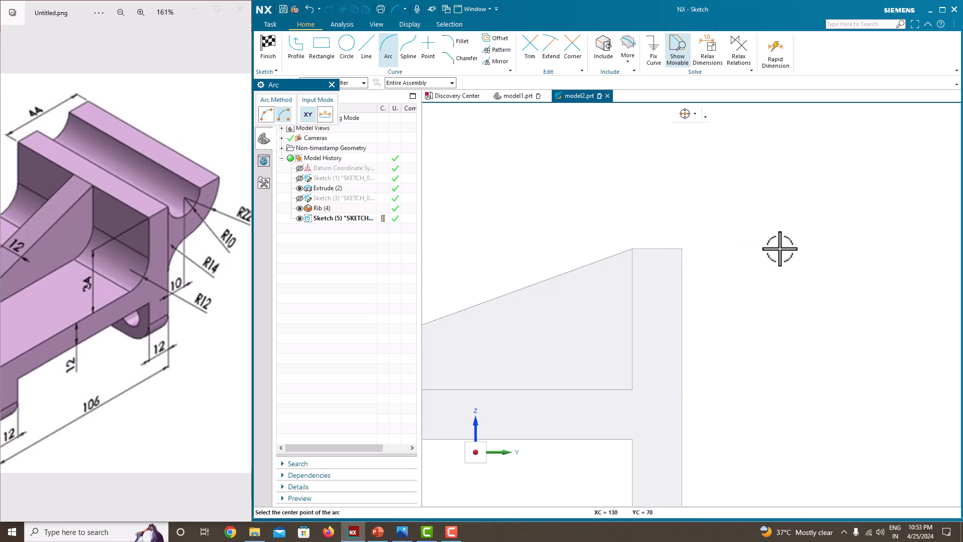
left_click(682, 250)
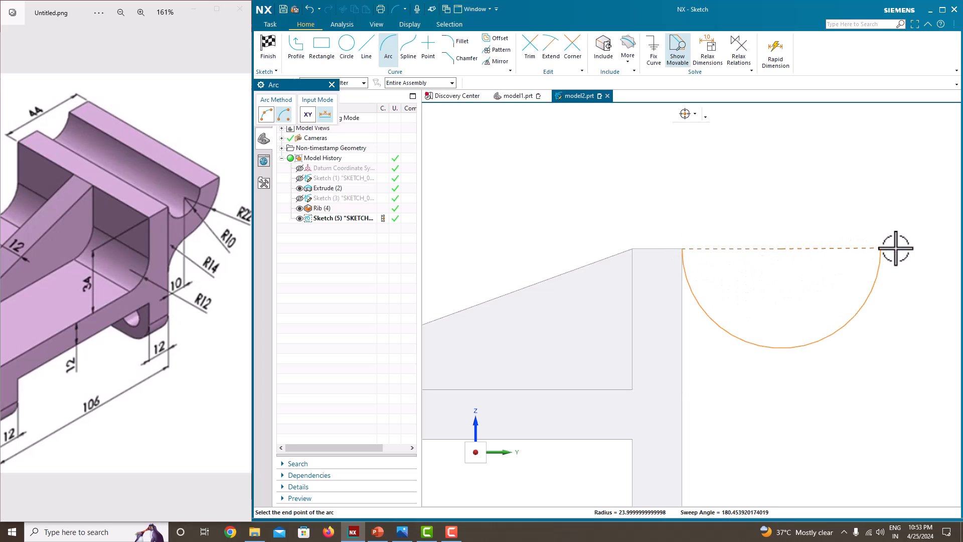
left_click(896, 247)
scroll(709, 215, "down", 2)
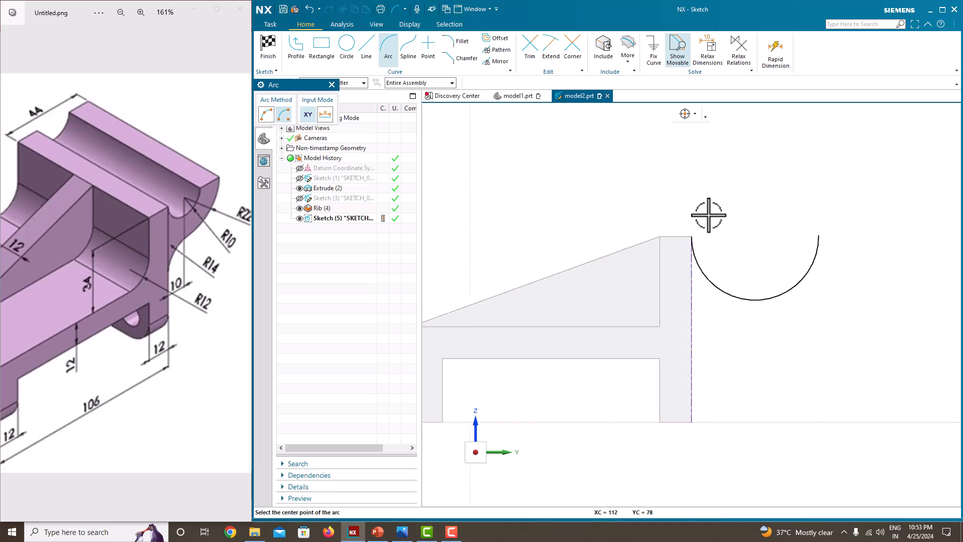
scroll(846, 238, "up", 2)
key("Escape")
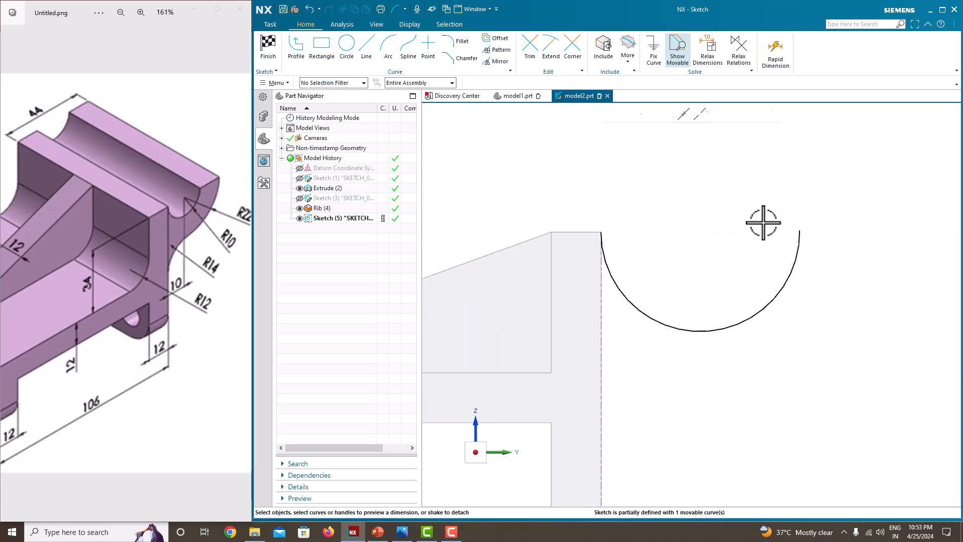
scroll(751, 261, "up", 3)
scroll(751, 261, "down", 4)
left_click(776, 285)
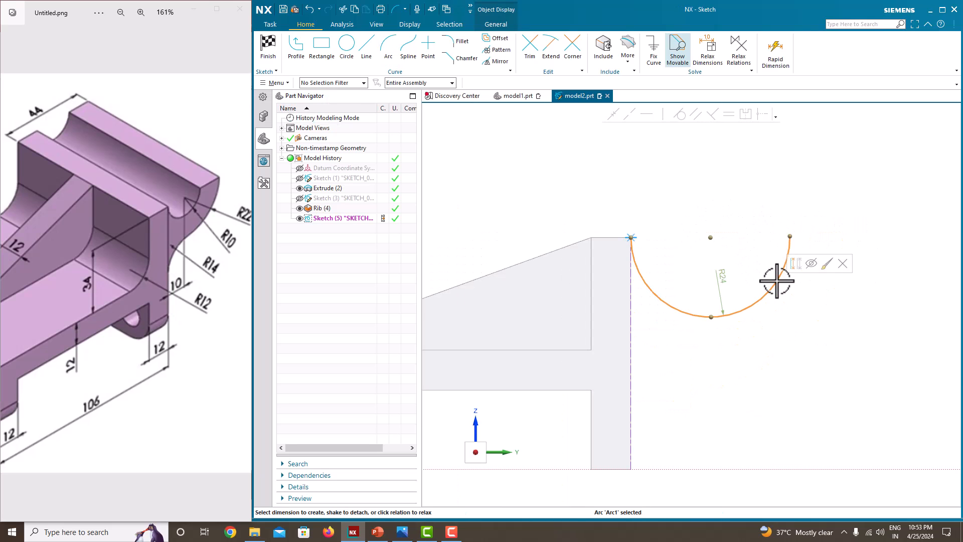
scroll(720, 277, "down", 2)
Delete the misplaced arc and draw an 82 horizontal line right from the wall's top corner.
key("Delete")
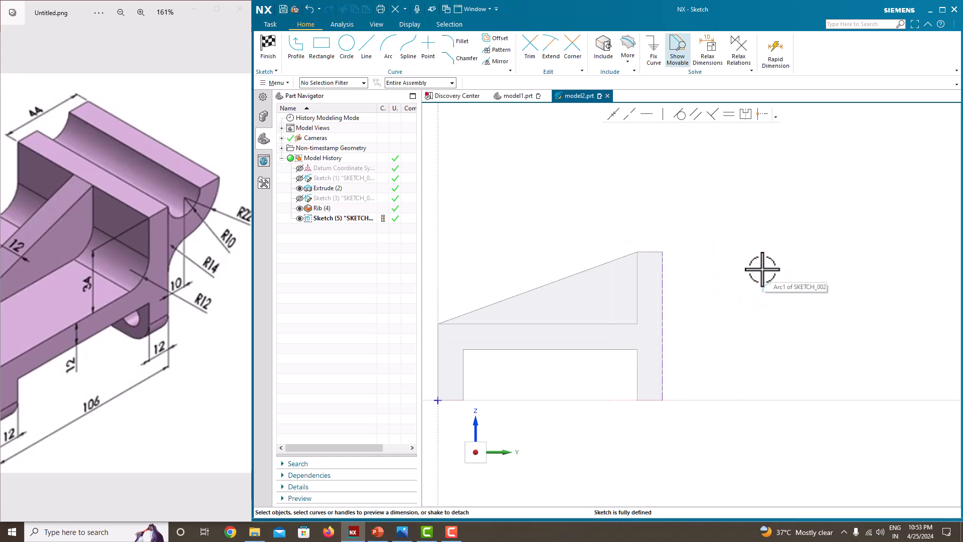
key("l")
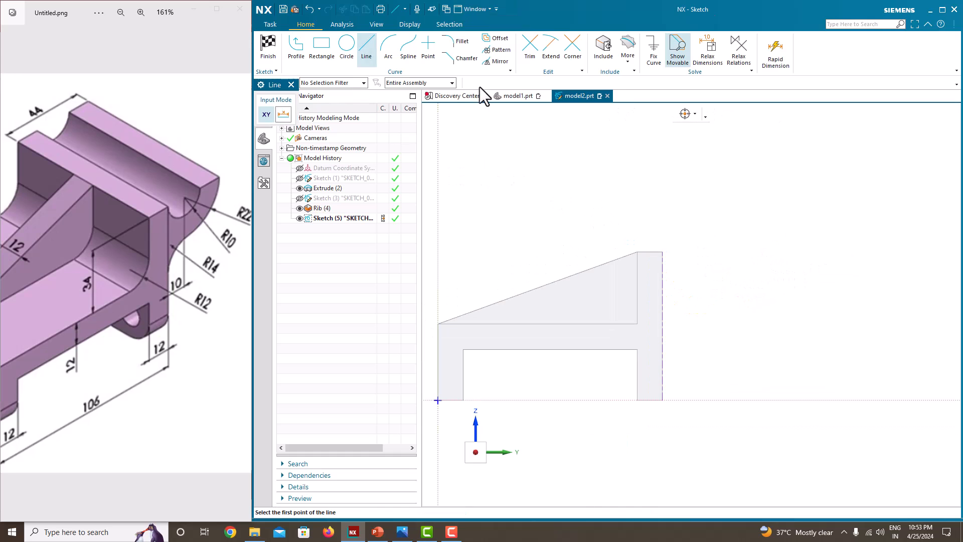
left_click(662, 252)
left_click(836, 251)
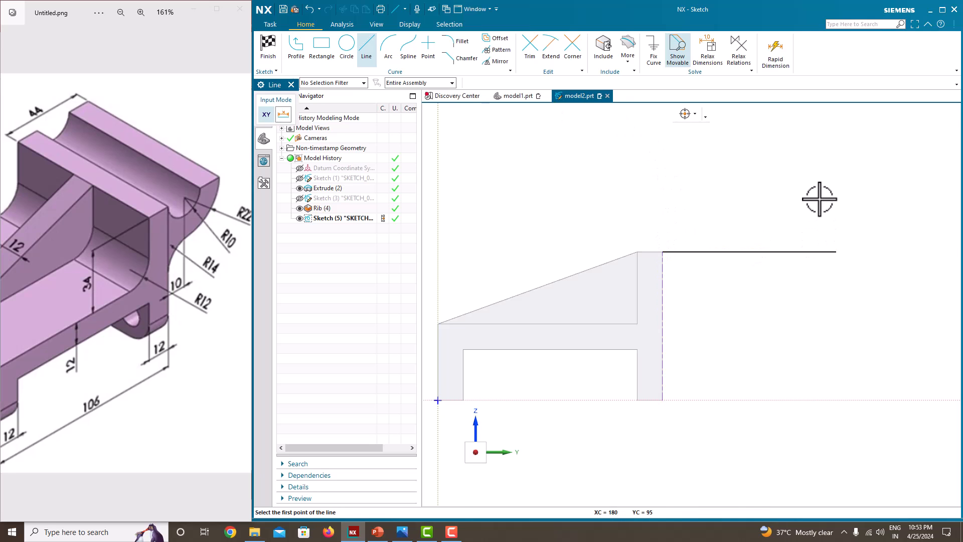
key("Escape")
left_click(760, 252)
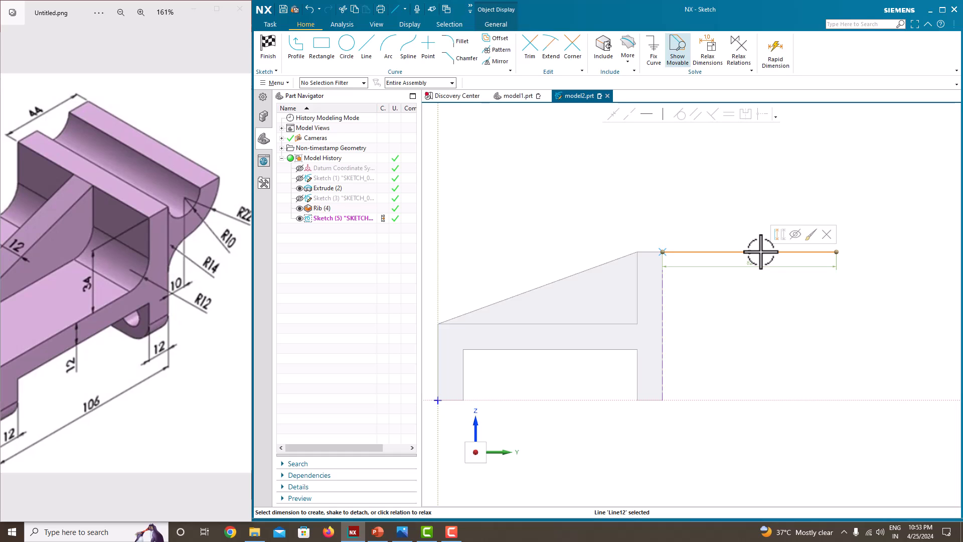
left_click(755, 261)
left_click(763, 286)
Convert the top horizontal line to a reference line.
left_click(777, 253)
left_click(655, 64)
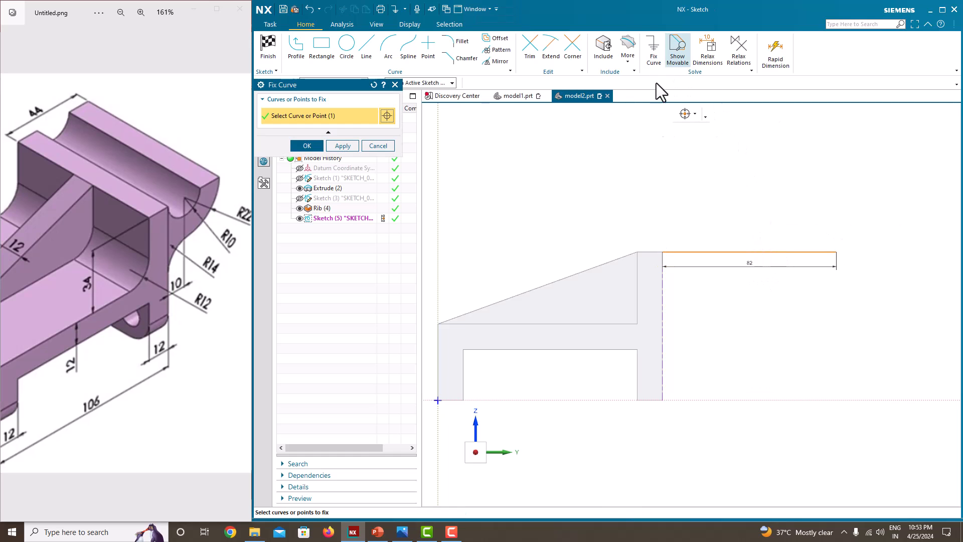
left_click(308, 146)
left_click(761, 252)
right_click(759, 253)
left_click(774, 236)
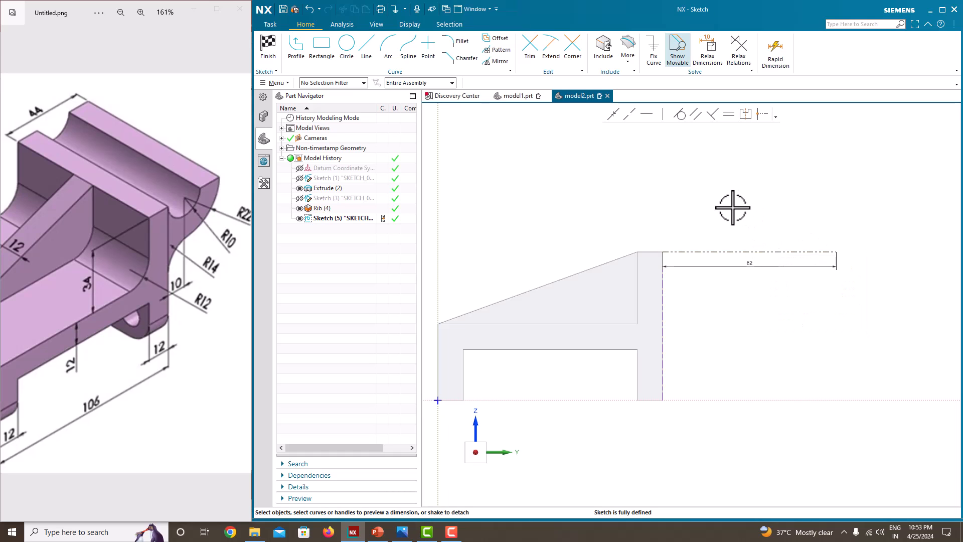
Draw a semicircular arc centred on the reference line, starting at the top corner.
left_click(297, 52)
left_click(388, 55)
scroll(662, 263, "up", 4)
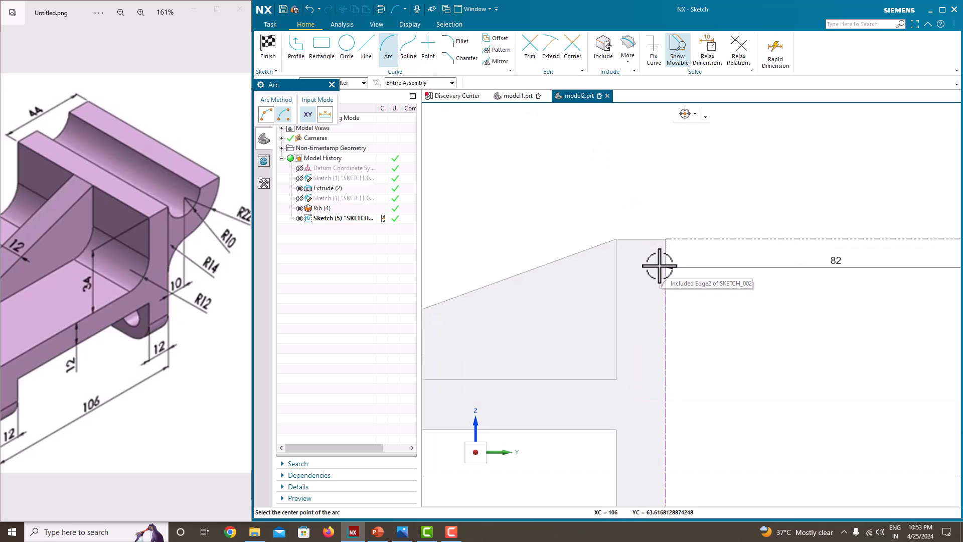
left_click(669, 240)
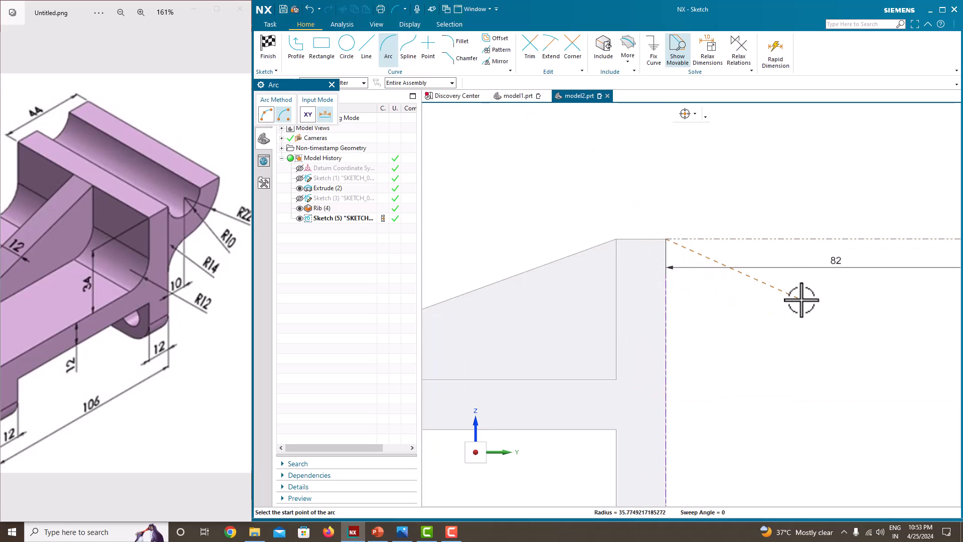
key("Escape")
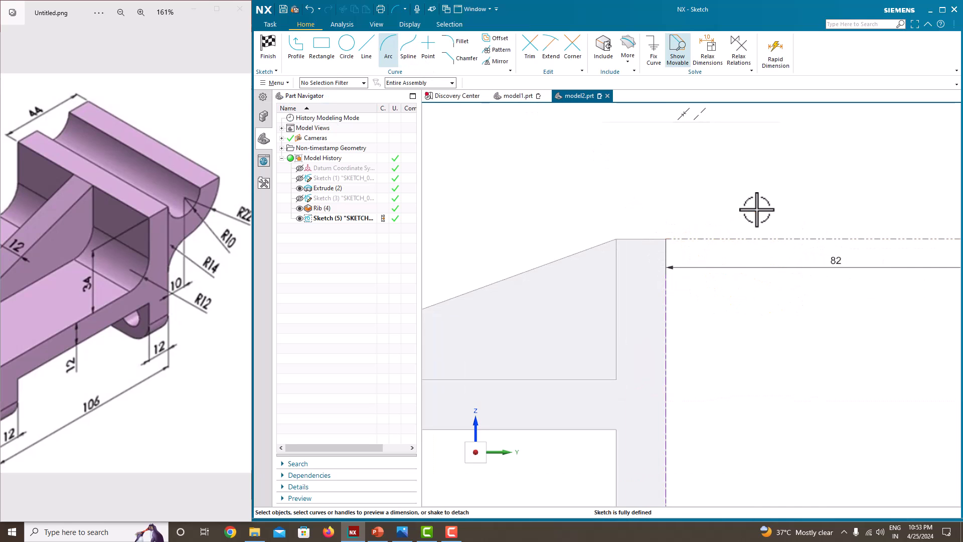
left_click(396, 56)
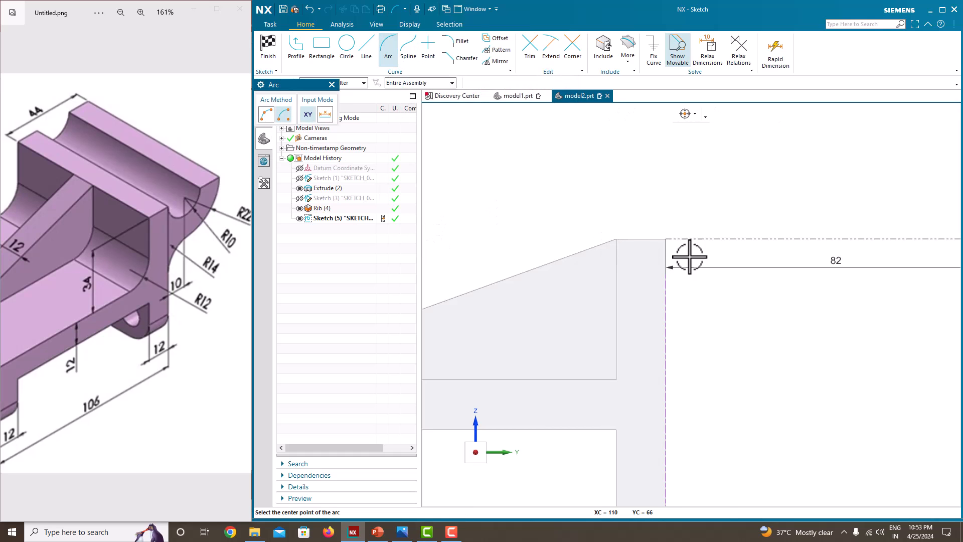
left_click(747, 240)
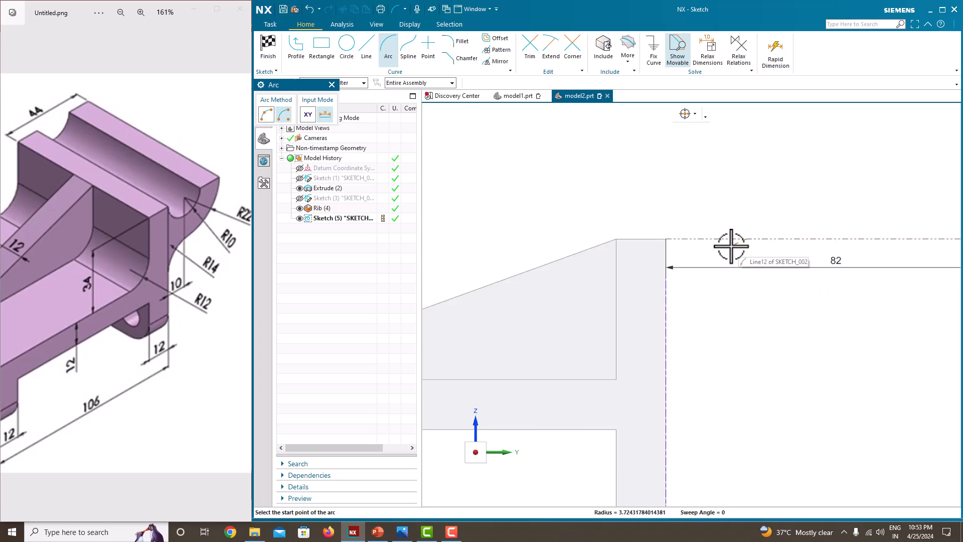
left_click(667, 239)
left_click(755, 239)
key("Escape")
Set the arc's radius dimension to 10.
left_click(810, 292)
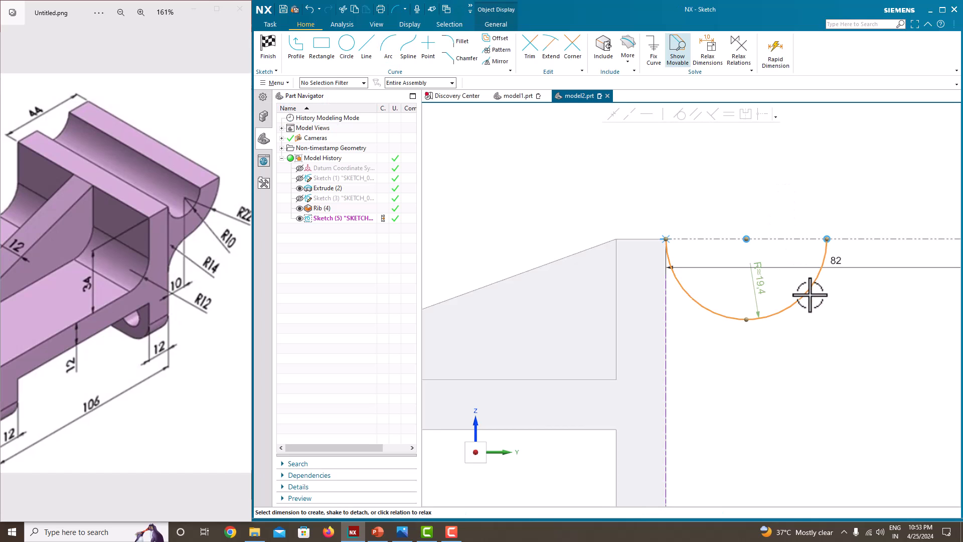
left_click(764, 281)
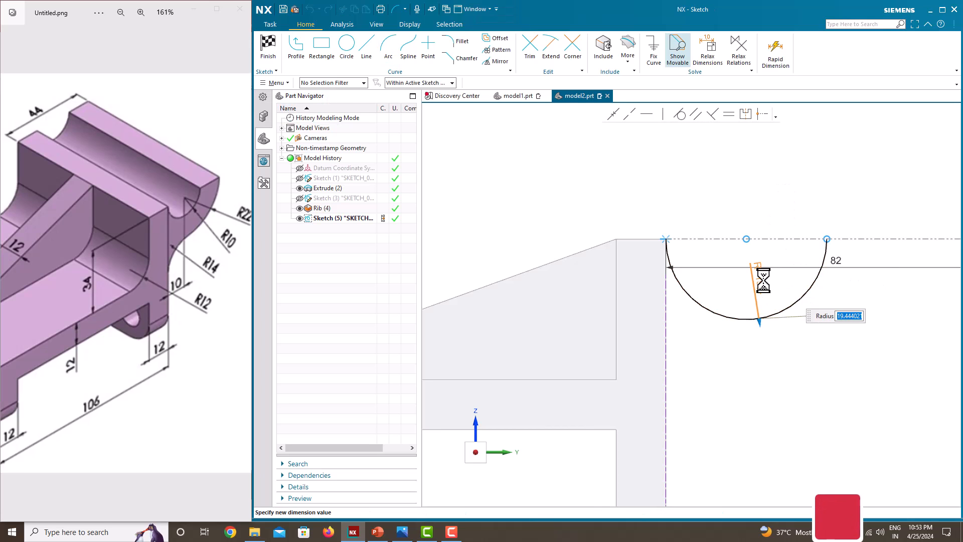
type("10")
key("Return")
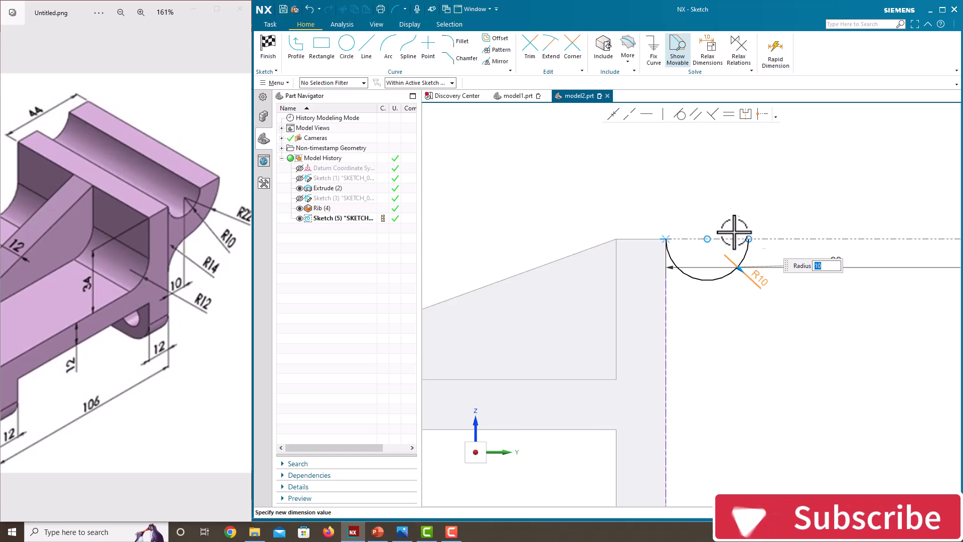
scroll(707, 199, "up", 1)
scroll(703, 198, "down", 2)
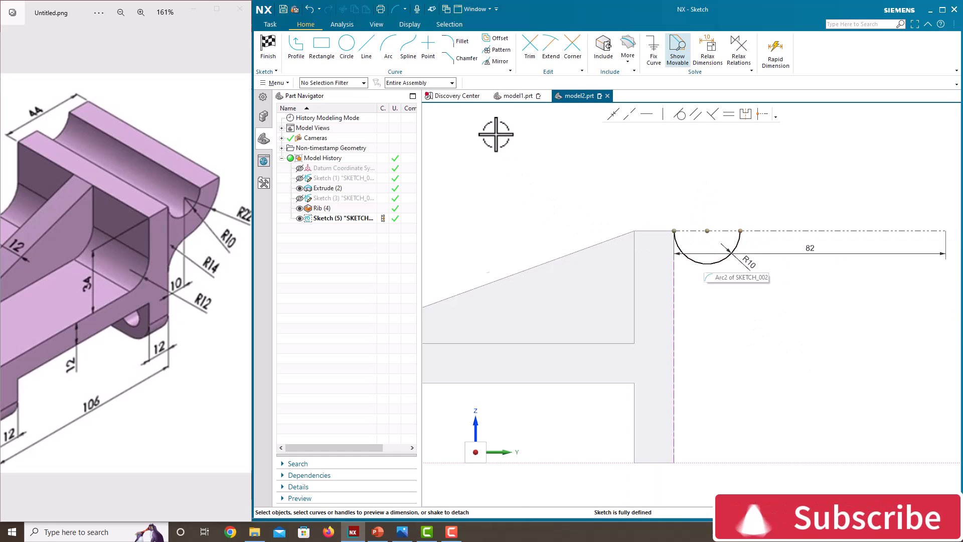
Draw an R22 arc concentric with the R10 arc, from the slanted edge's top to the reference line.
left_click(389, 47)
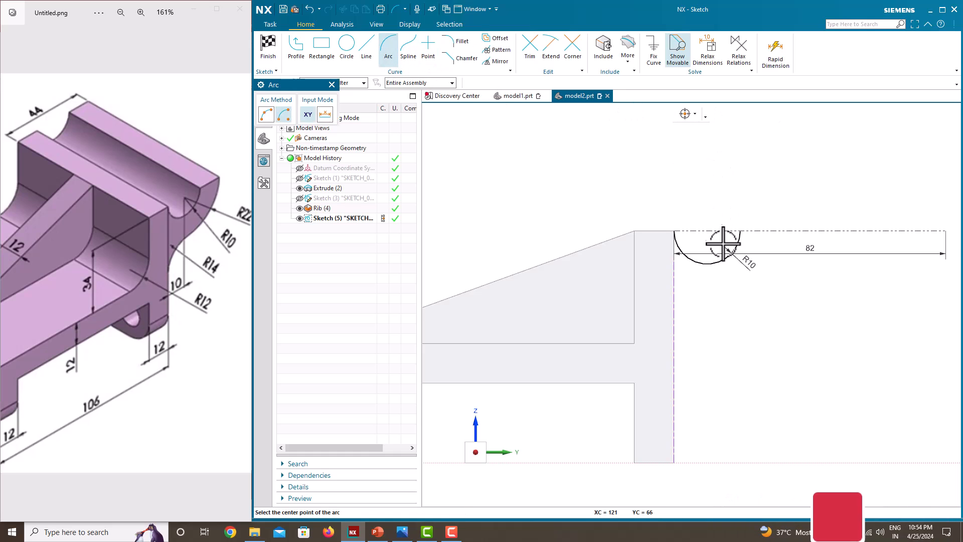
scroll(695, 236, "up", 2)
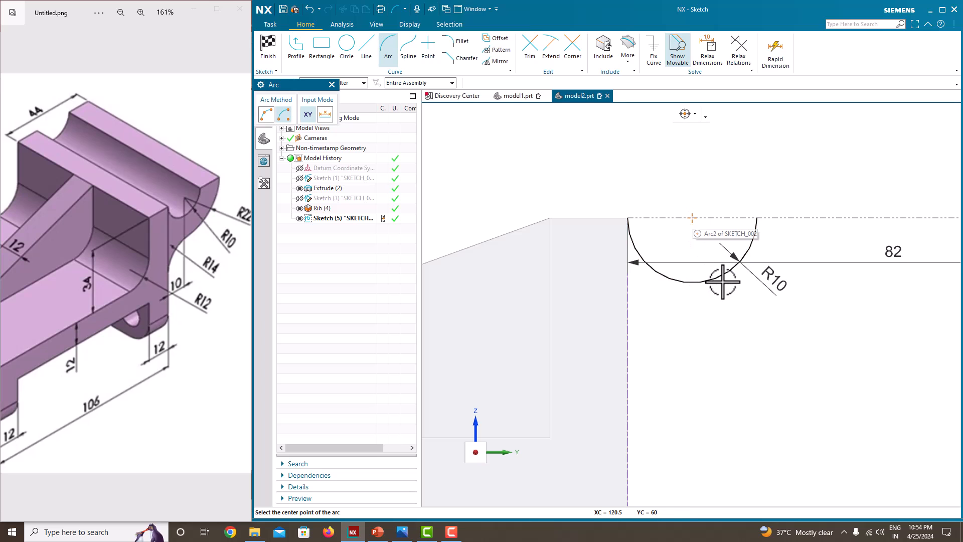
left_click(692, 217)
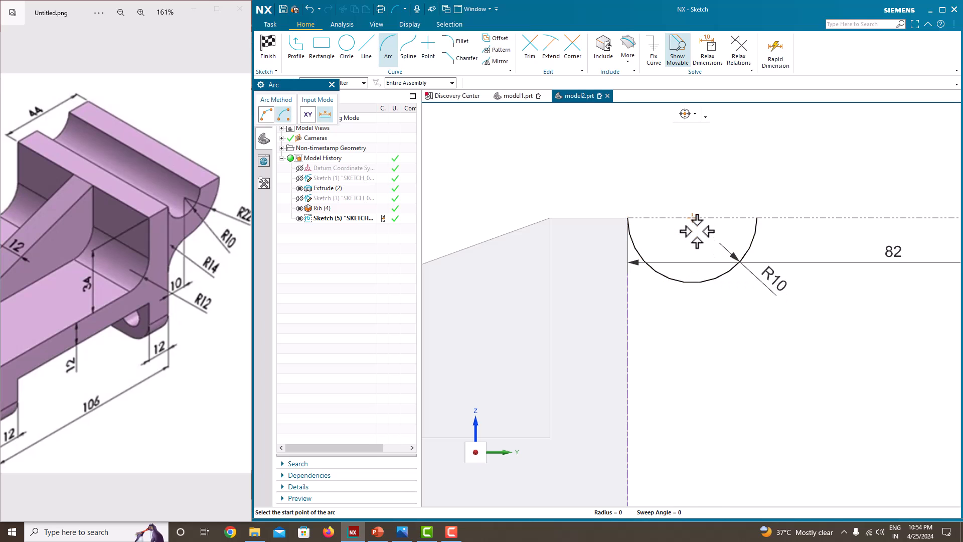
left_click(550, 218)
left_click(791, 218)
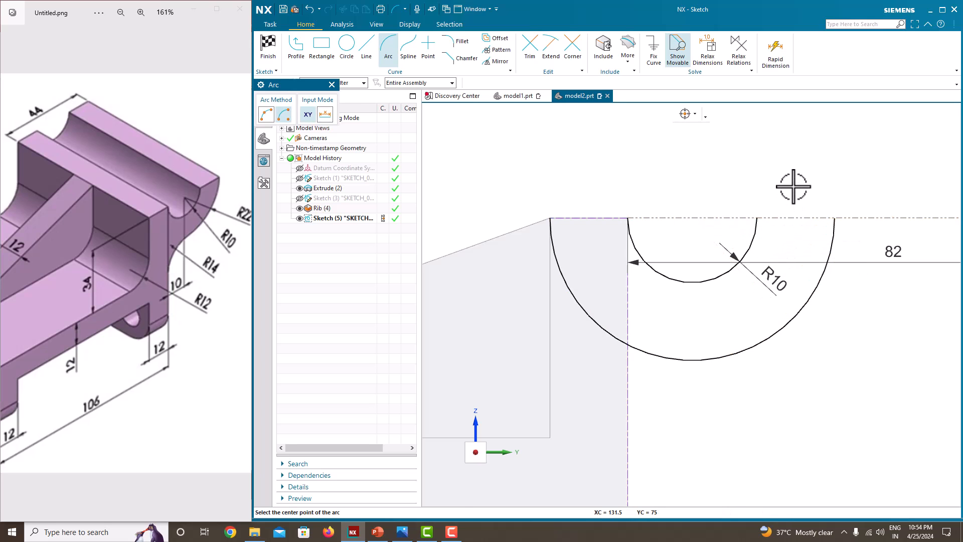
key("Escape")
scroll(817, 343, "down", 3)
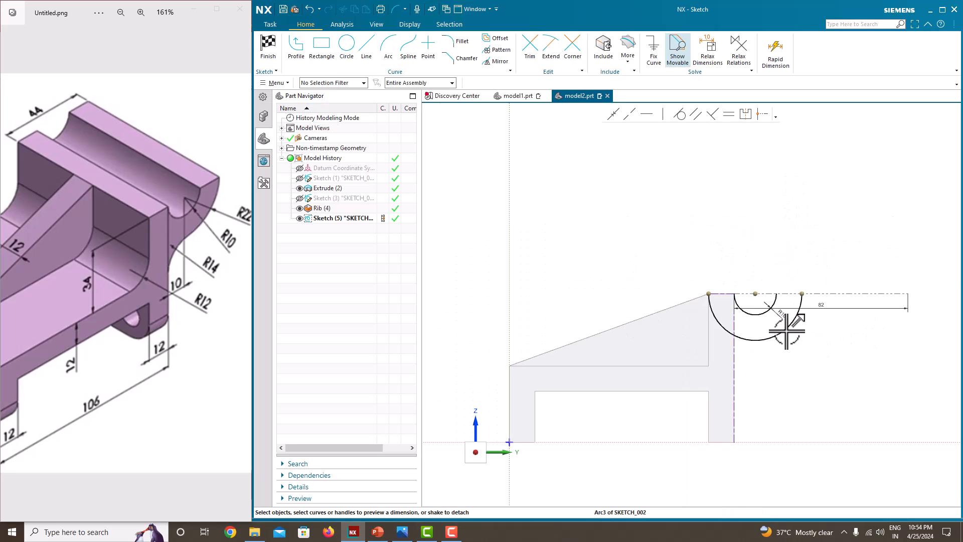
scroll(779, 355, "up", 1)
scroll(684, 301, "down", 1)
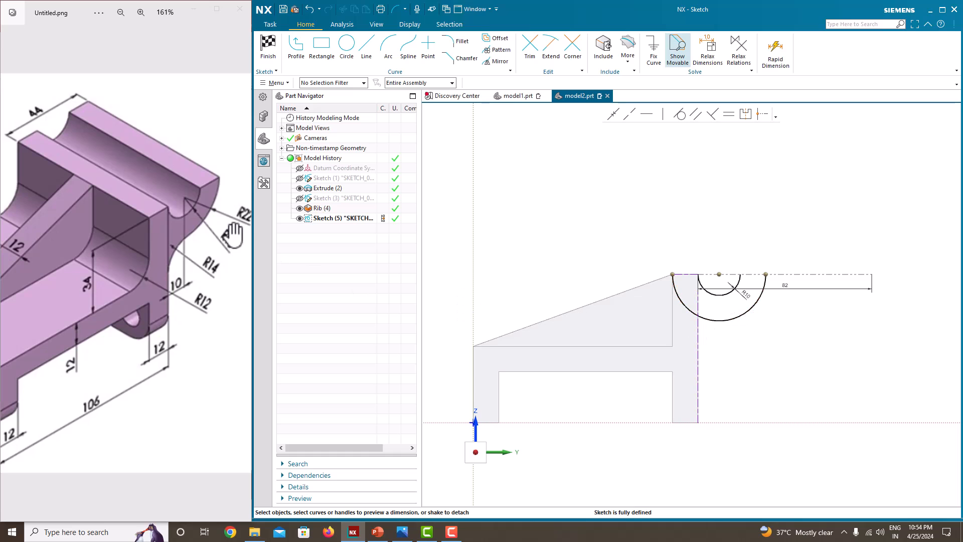
Draw a 12-long line from the large arc's end to the reference line.
left_click(366, 55)
scroll(780, 276, "up", 2)
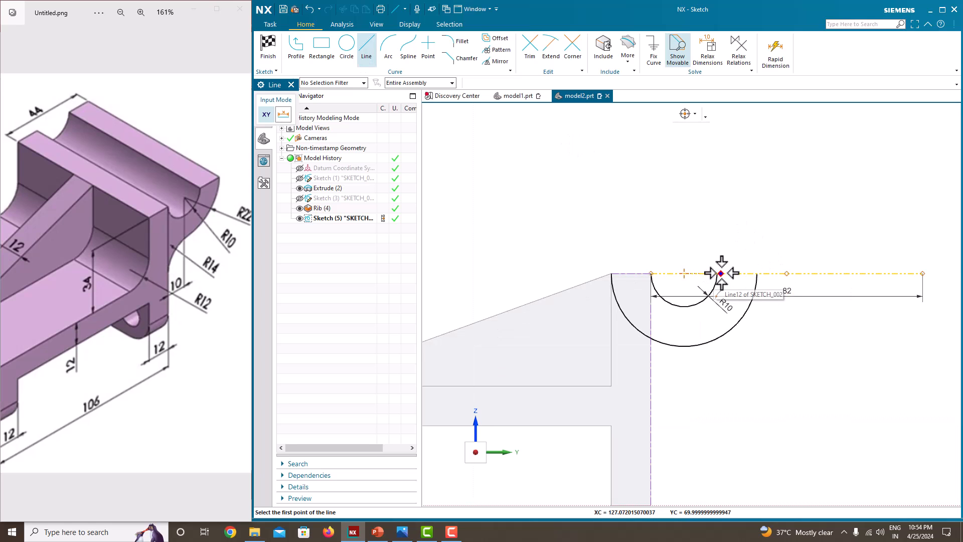
scroll(740, 275, "up", 2)
left_click(768, 271)
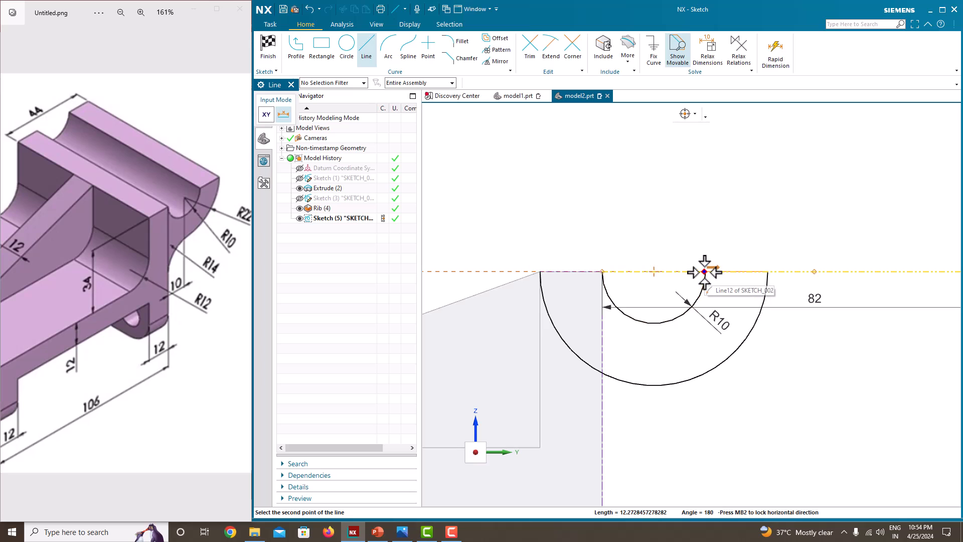
left_click(706, 271)
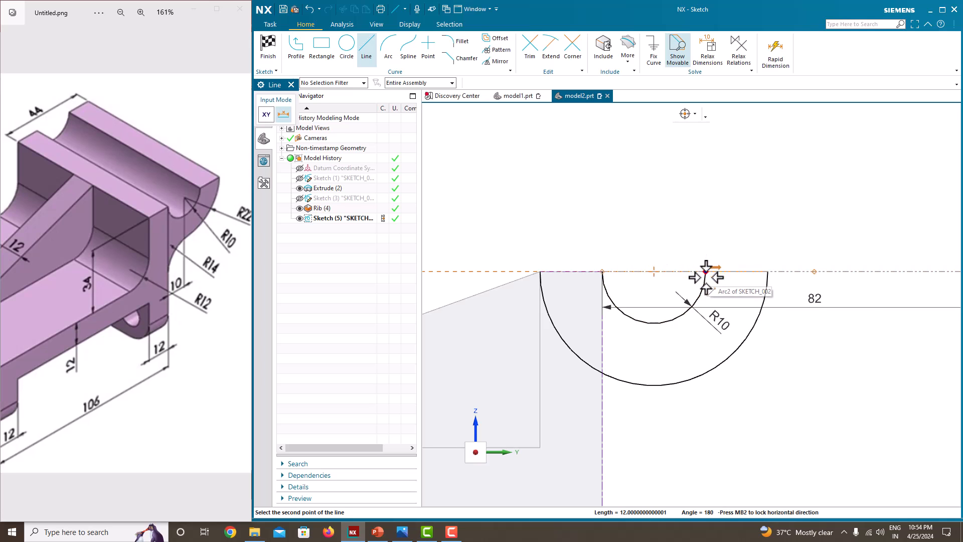
scroll(704, 269, "up", 3)
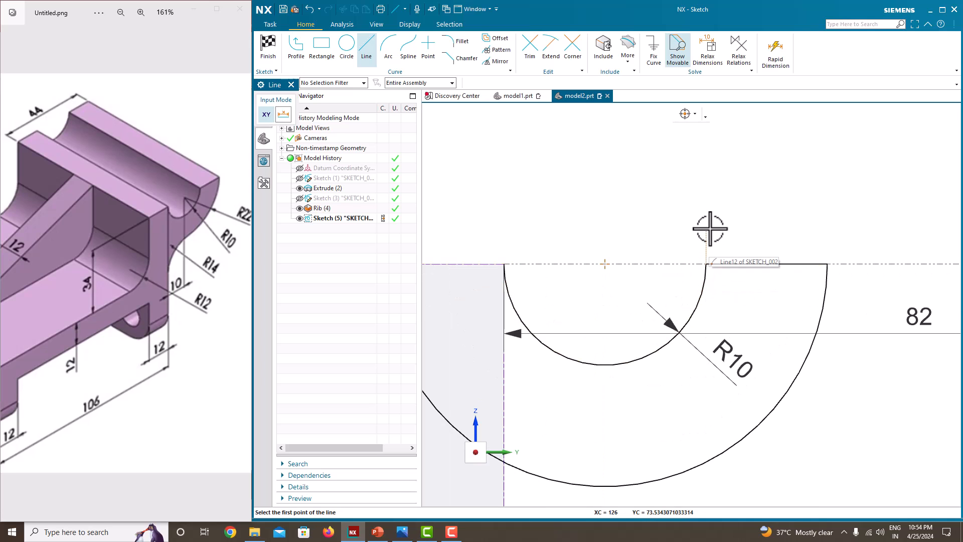
key("Escape")
scroll(707, 224, "down", 4)
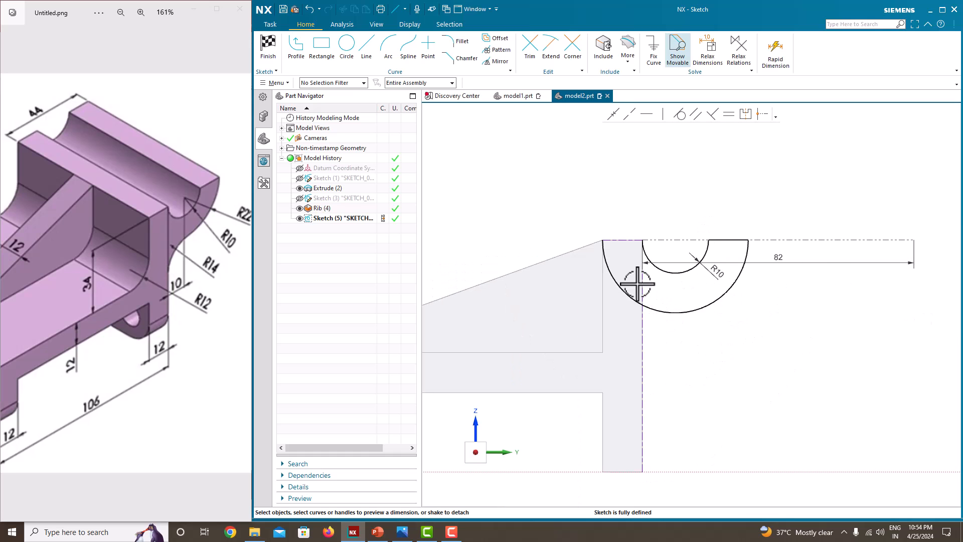
scroll(635, 280, "up", 2)
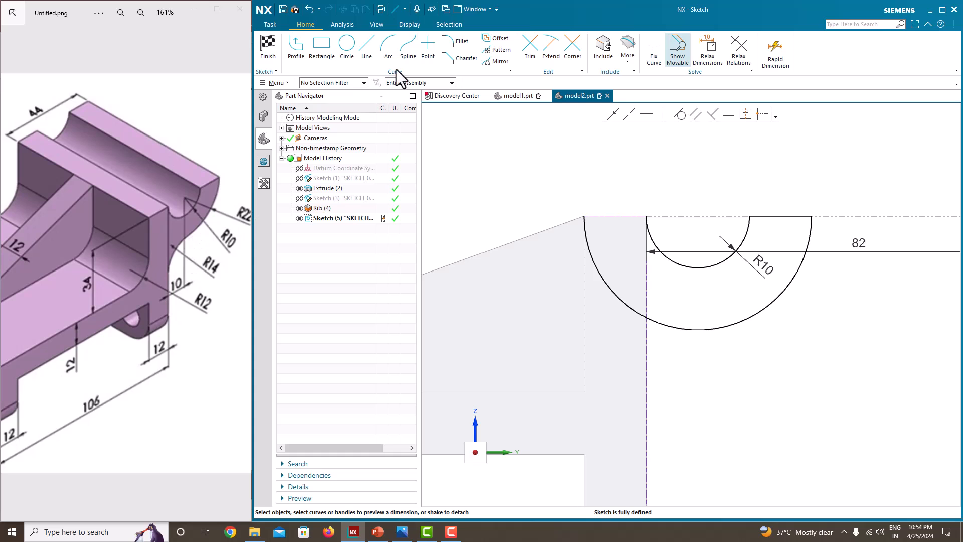
Fillet the large arc and the vertical dashed line with an R14 radius.
left_click(464, 41)
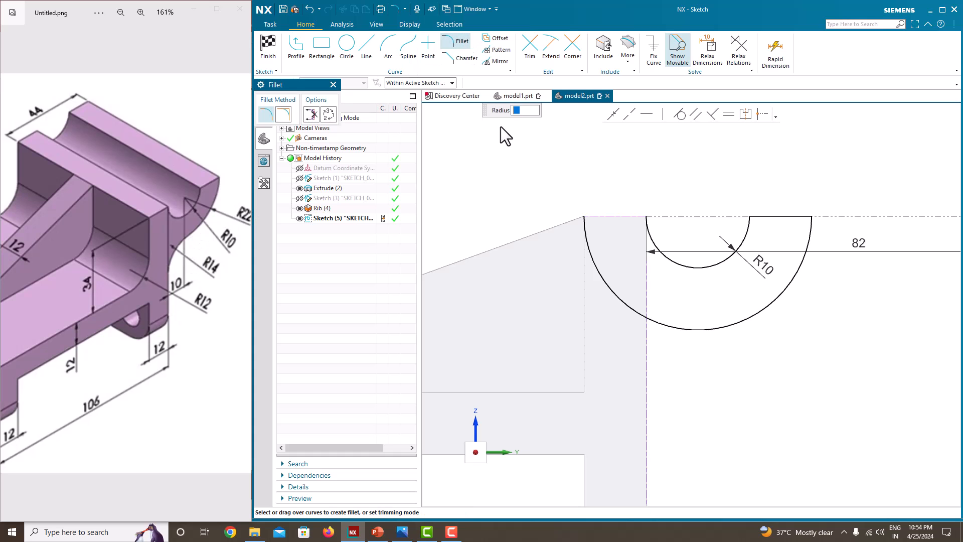
left_click(687, 327)
left_click(647, 387)
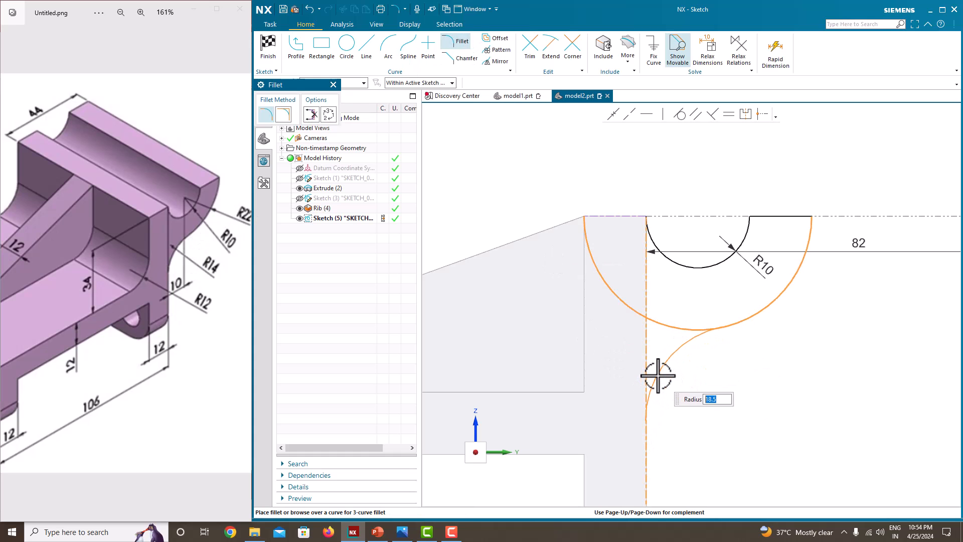
type("14")
left_click(658, 376)
key("Escape")
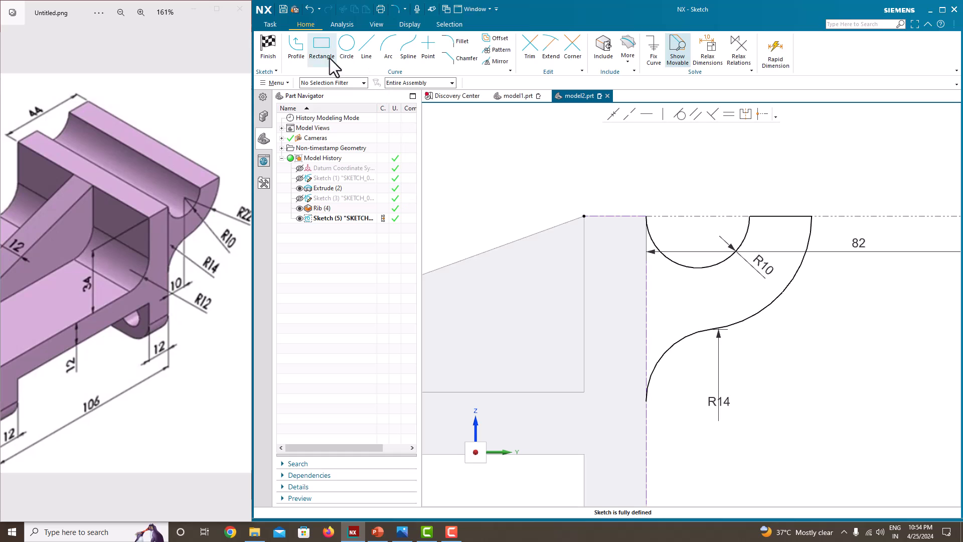
Close the outline with a line from the R10 arc's end down to the fillet's end.
left_click(300, 53)
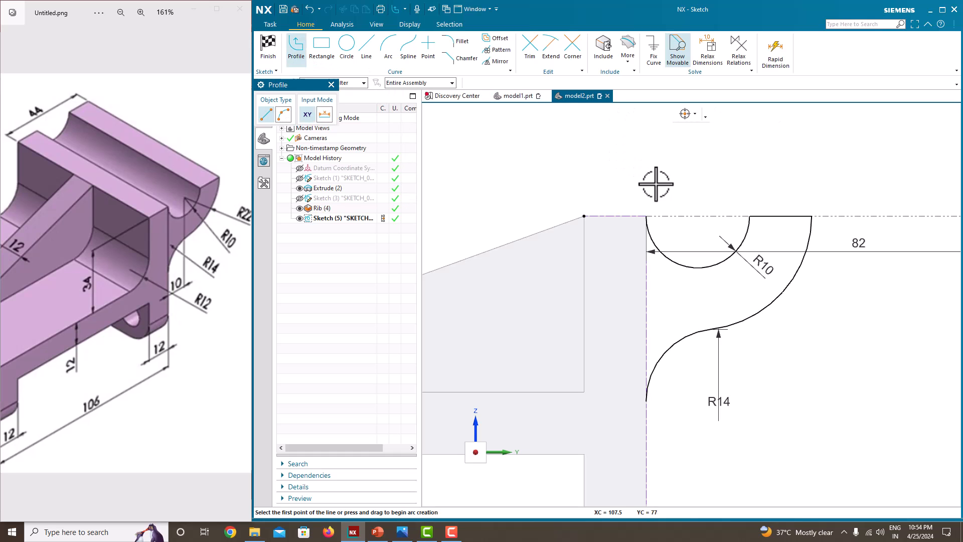
left_click(647, 216)
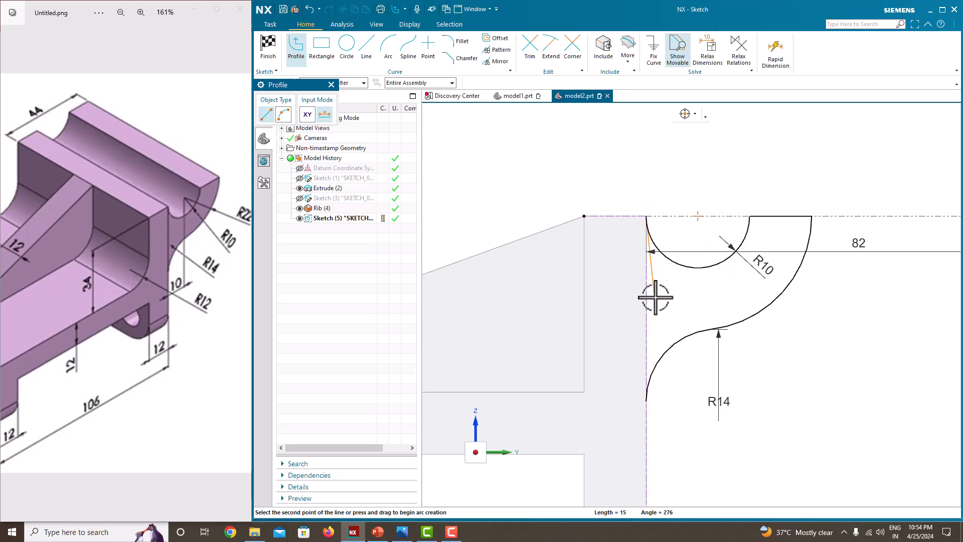
left_click(647, 402)
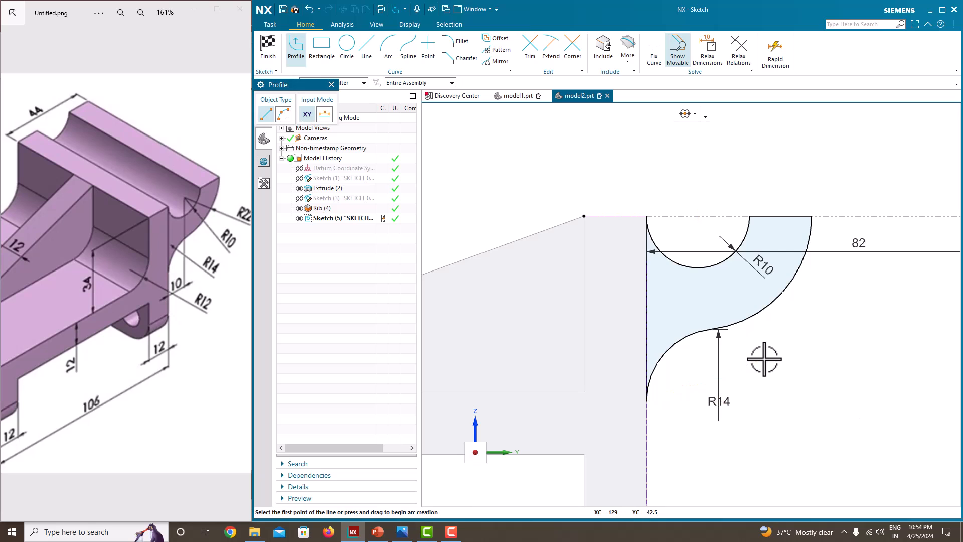
key("Escape")
key("Escape")
Finish the sketch and return to the 3D model.
scroll(764, 359, "down", 2)
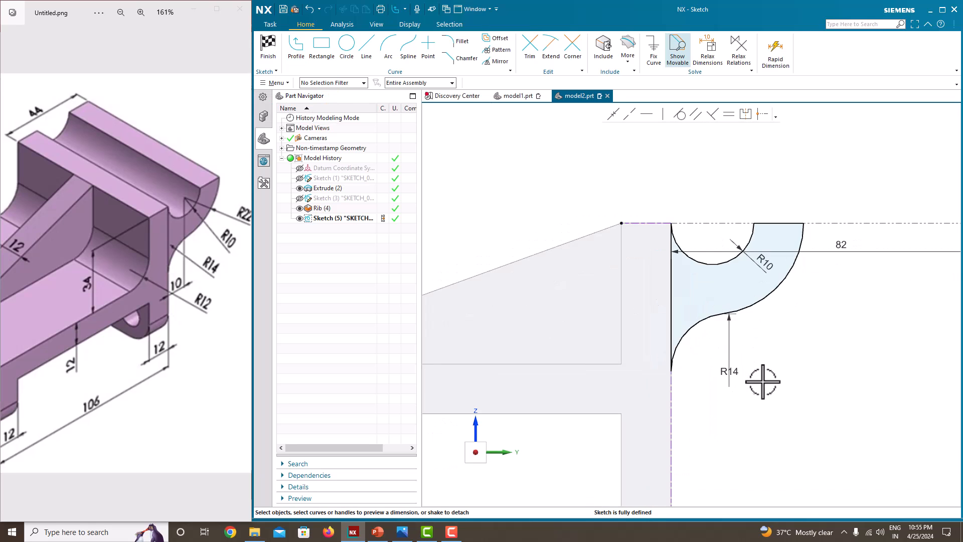
scroll(763, 378, "down", 2)
scroll(746, 393, "up", 2)
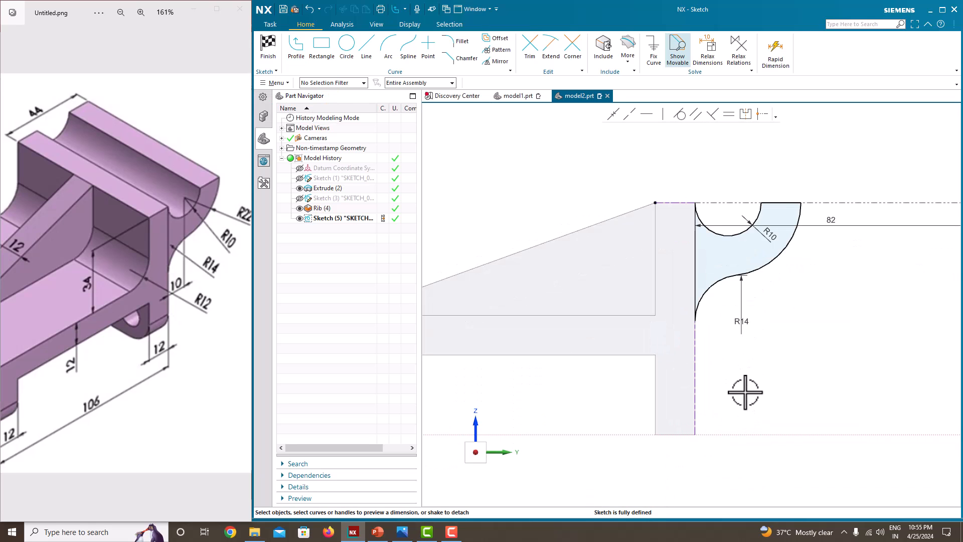
right_click(796, 274)
left_click(812, 281)
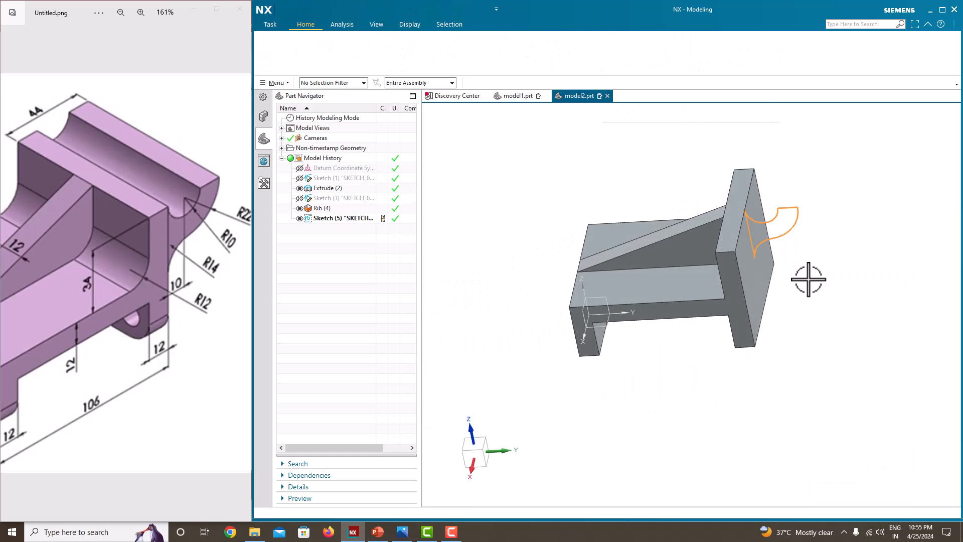
Extrude Sketch (5) symmetrically to 82 mm, uniting it with the bracket body.
left_click(331, 57)
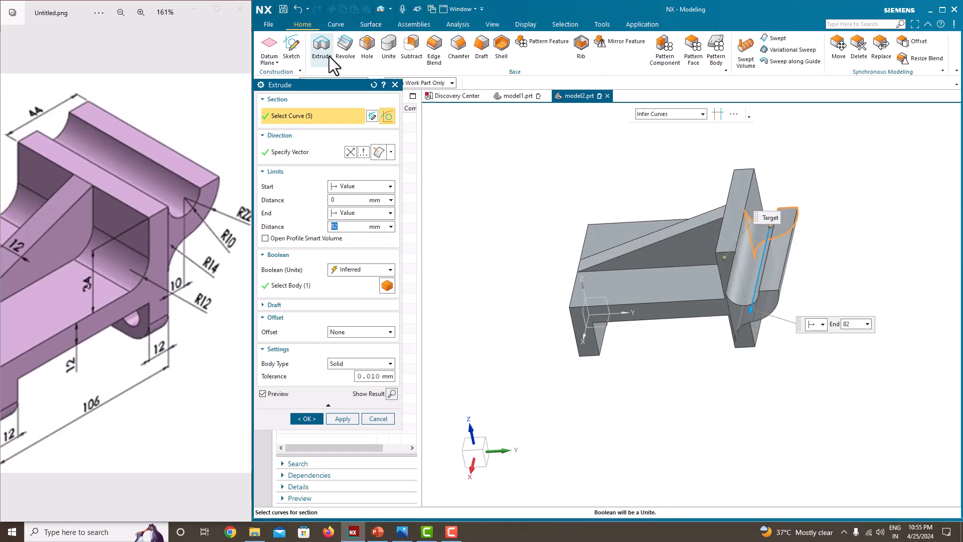
left_click(360, 213)
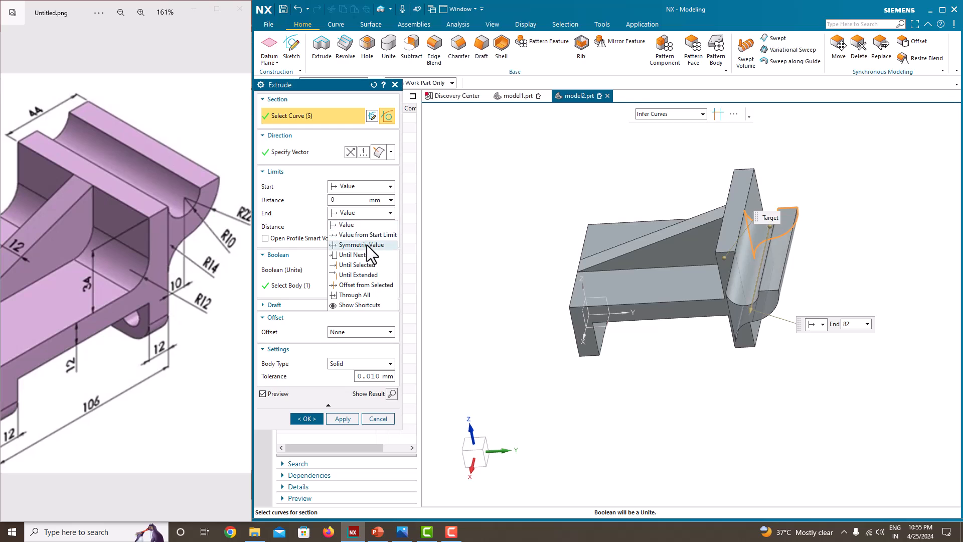
left_click(366, 244)
scroll(185, 301, "down", 5)
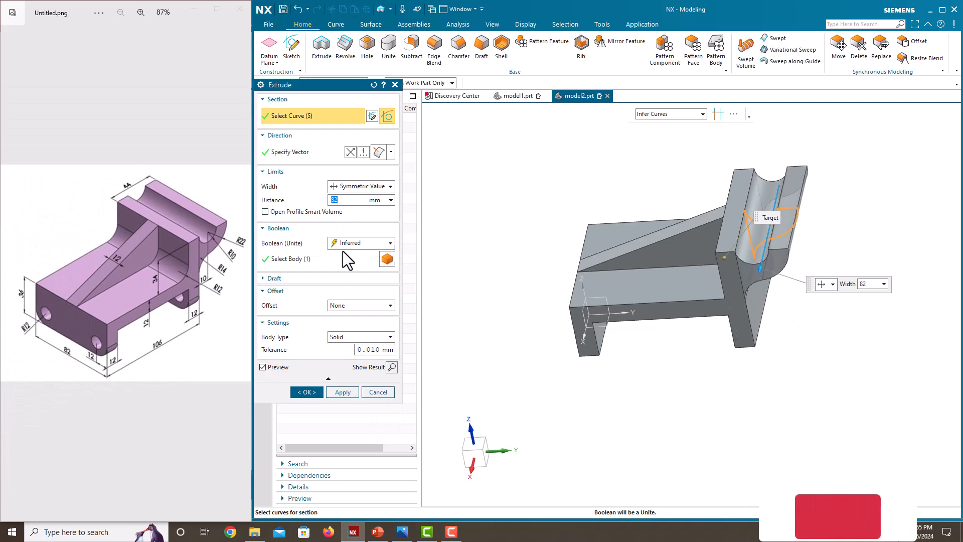
left_click(312, 392)
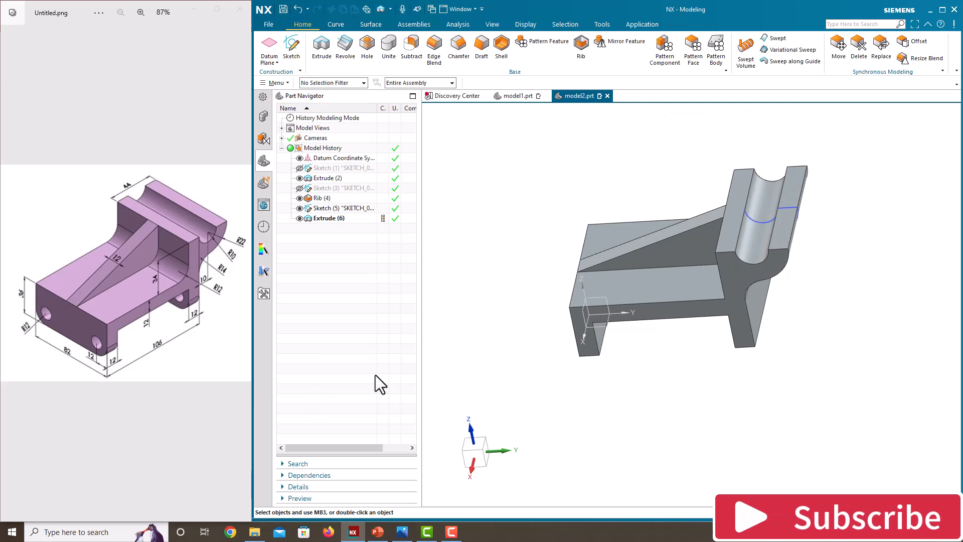
middle_click_drag(602, 266, 913, 221)
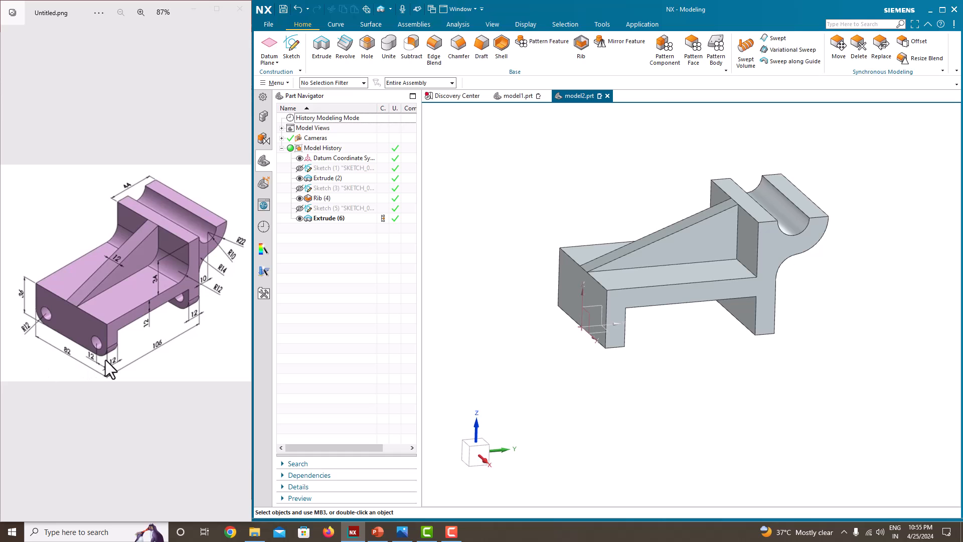
Apply a 12 mm edge blend to the four bottom corner edges of the base legs.
left_click(433, 60)
middle_click_drag(474, 176, 616, 335)
scroll(620, 337, "up", 3)
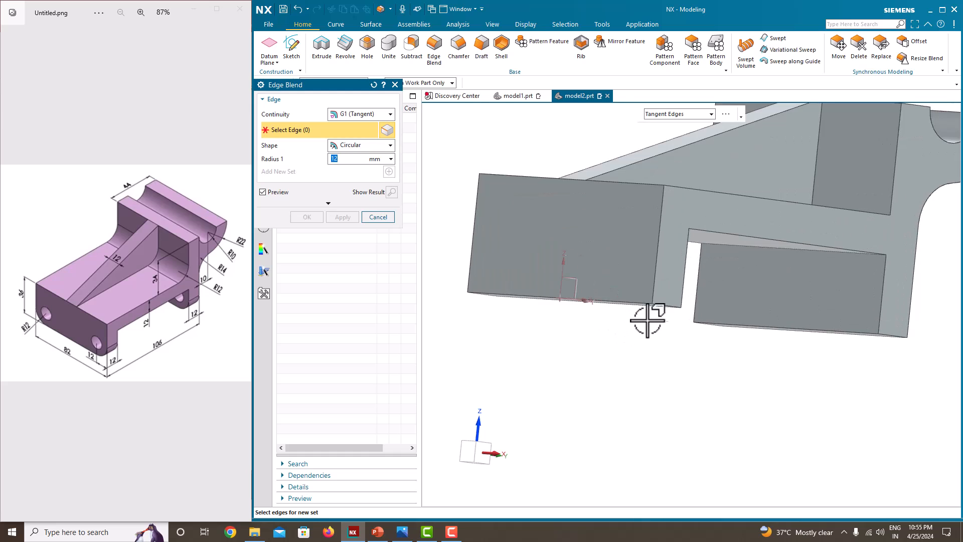
left_click(665, 303)
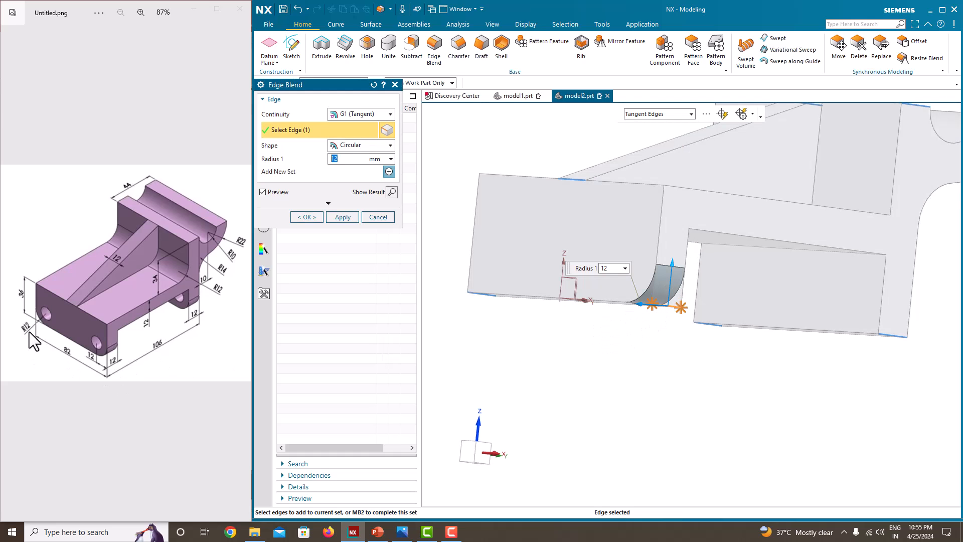
middle_click_drag(650, 302, 665, 306)
left_click(525, 302)
middle_click_drag(612, 338, 577, 311)
left_click(777, 304)
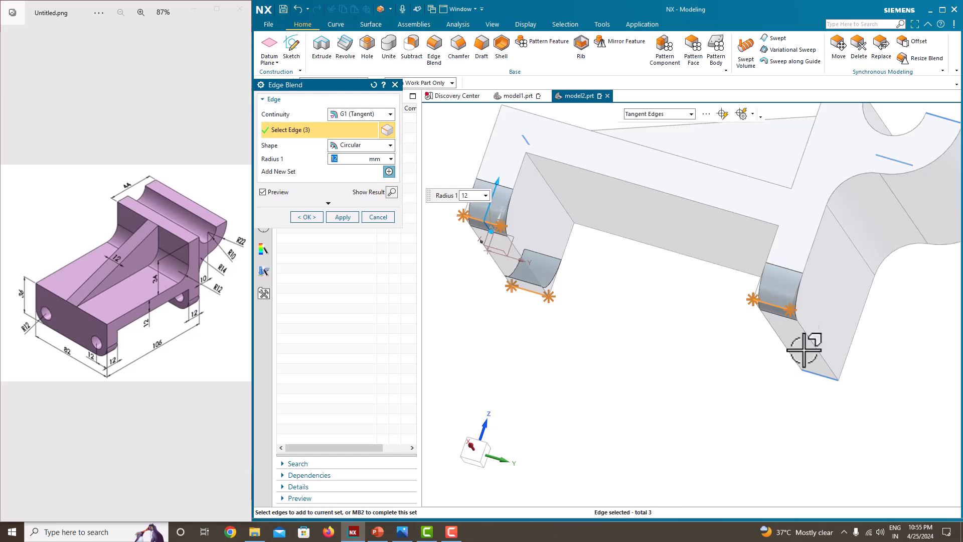
left_click(818, 373)
middle_click_drag(725, 336, 800, 370)
scroll(709, 322, "down", 5)
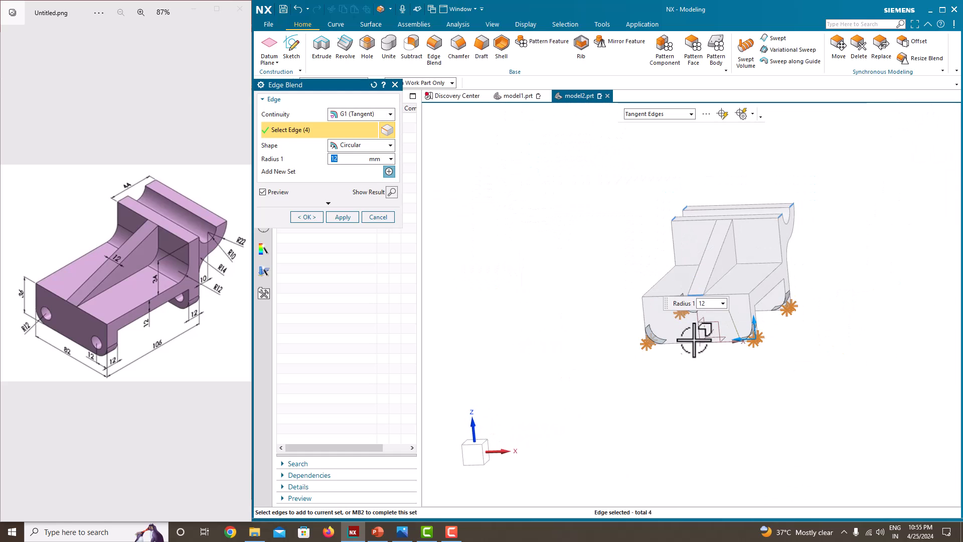
scroll(695, 336, "up", 4)
left_click(318, 219)
scroll(555, 257, "up", 2)
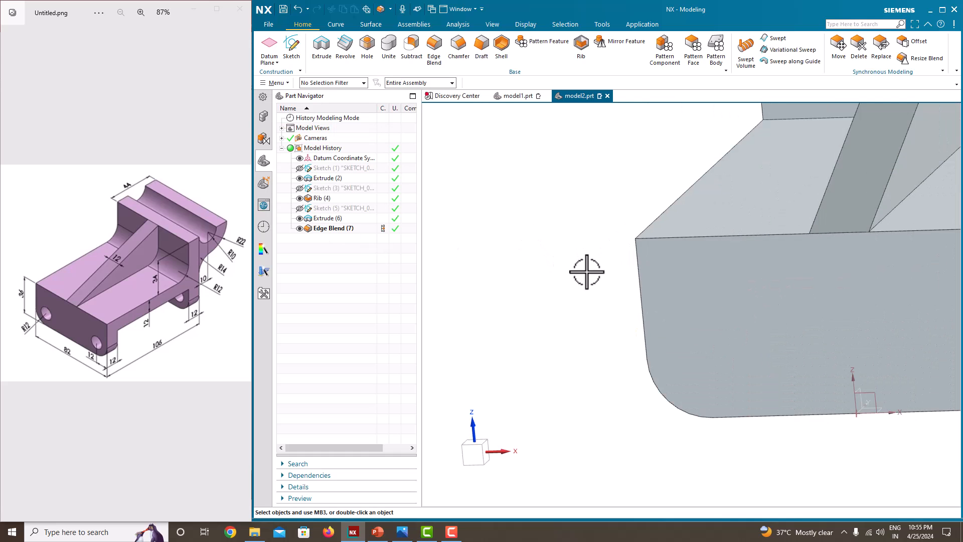
scroll(592, 279, "down", 4)
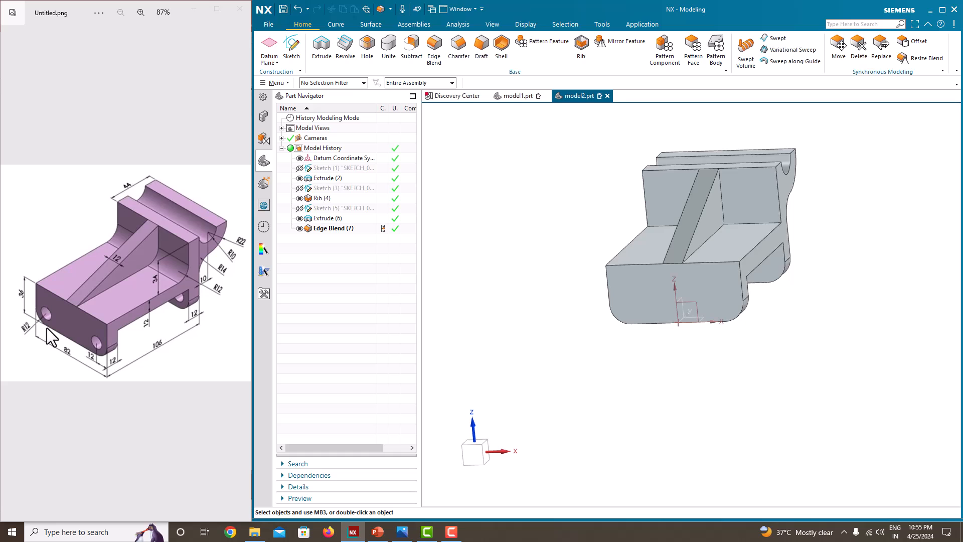
scroll(602, 294, "up", 2)
scroll(572, 316, "down", 3)
scroll(695, 308, "up", 2)
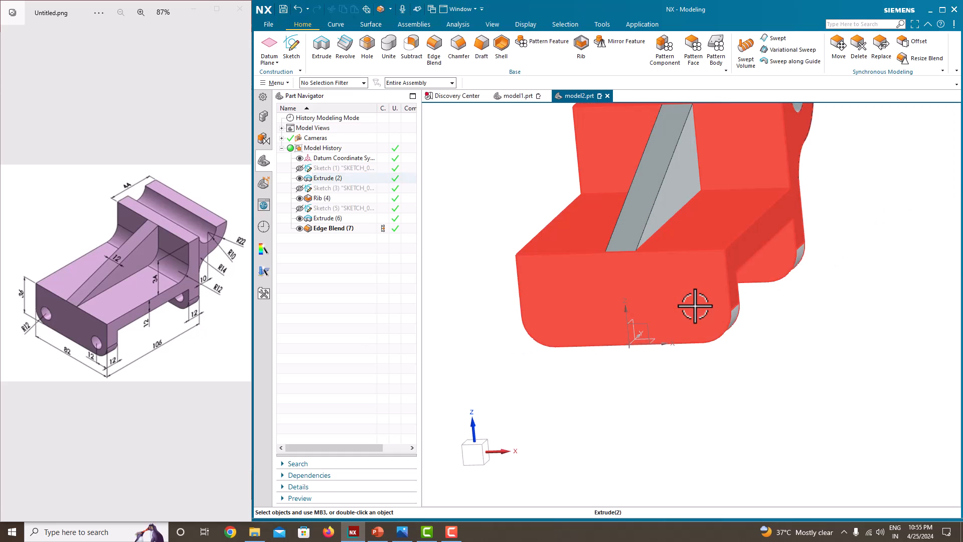
Add two Ø12 Through Body simple holes at the front face's rounded-corner arc centres.
left_click(368, 46)
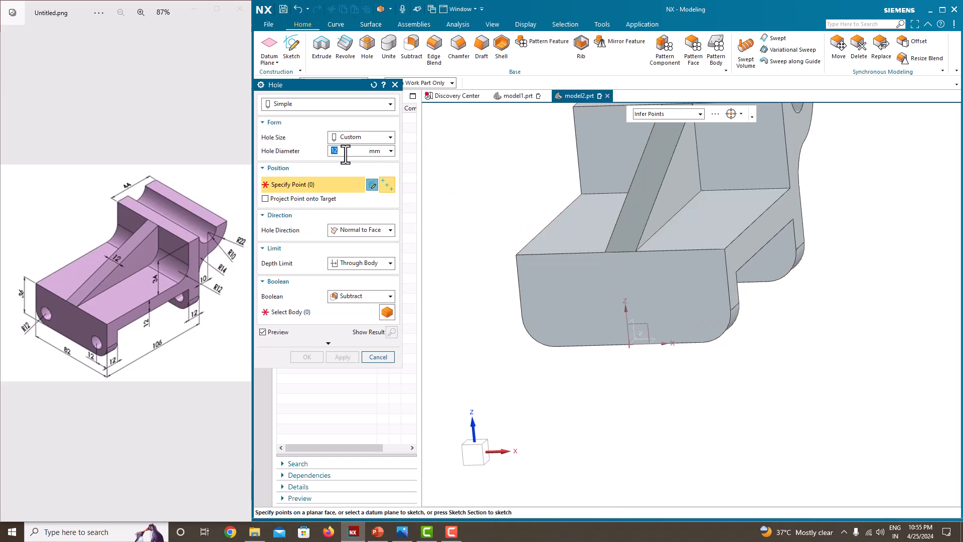
scroll(684, 297, "down", 2)
scroll(678, 318, "up", 3)
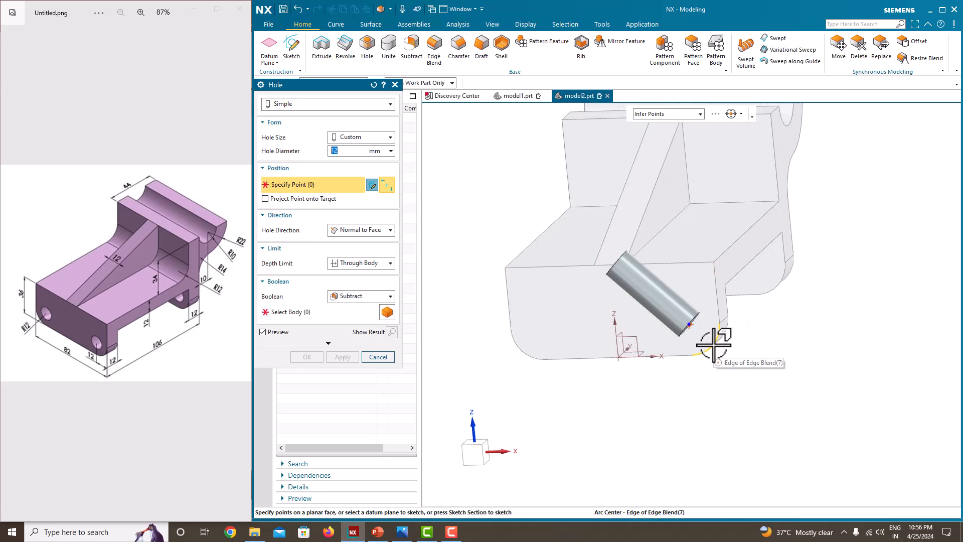
left_click(714, 345)
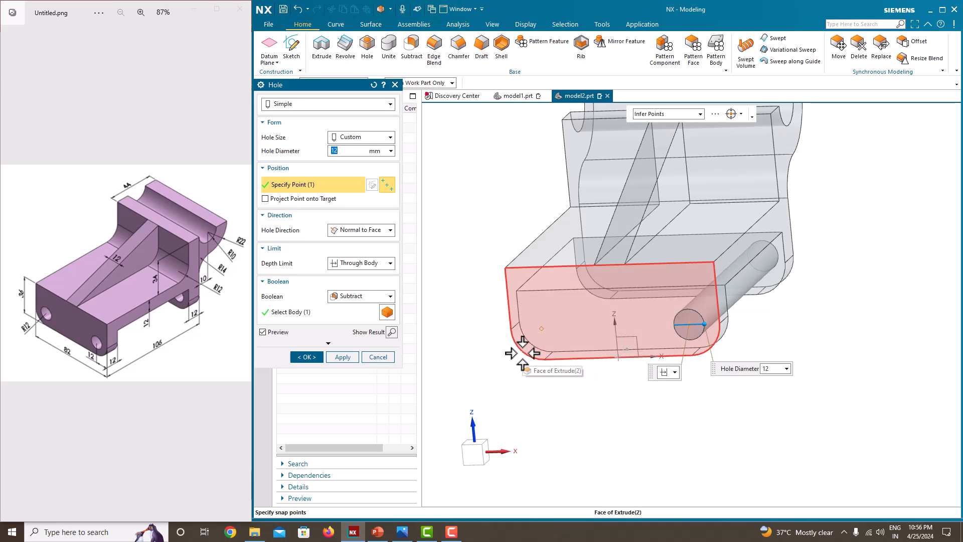
middle_click_drag(521, 350, 568, 342)
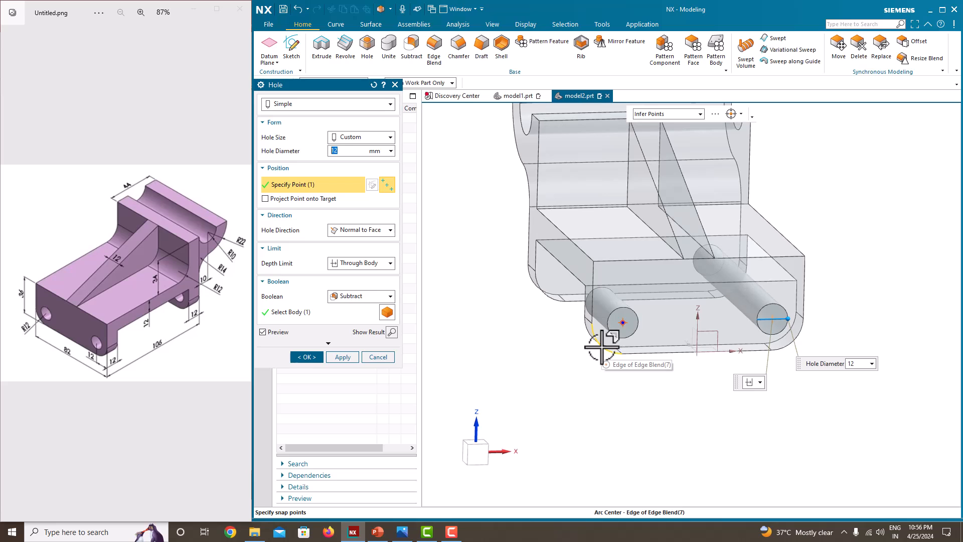
left_click(602, 346)
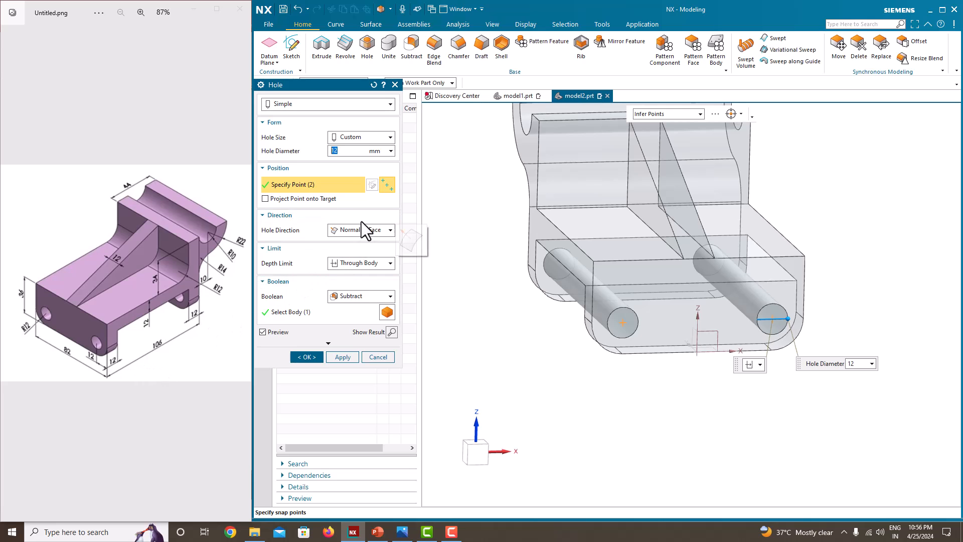
left_click(360, 267)
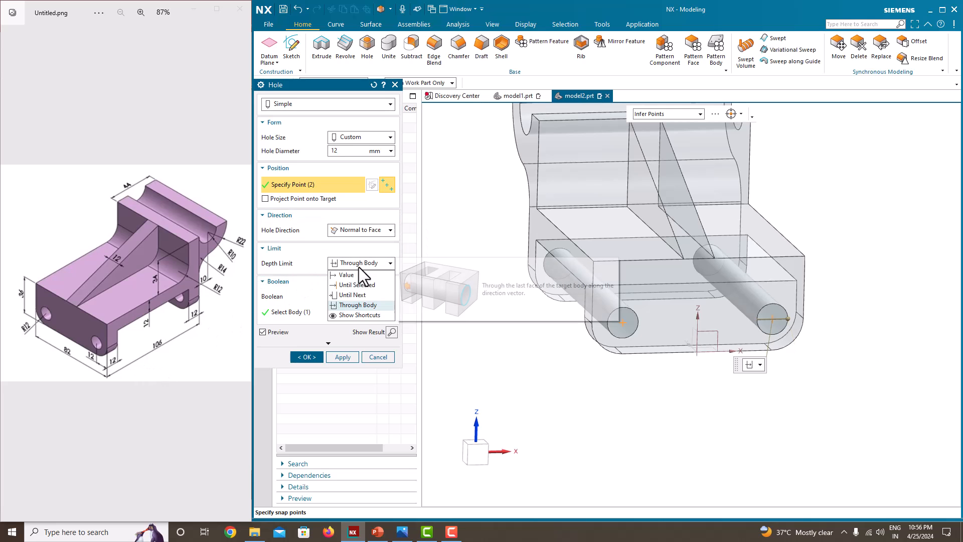
left_click(357, 305)
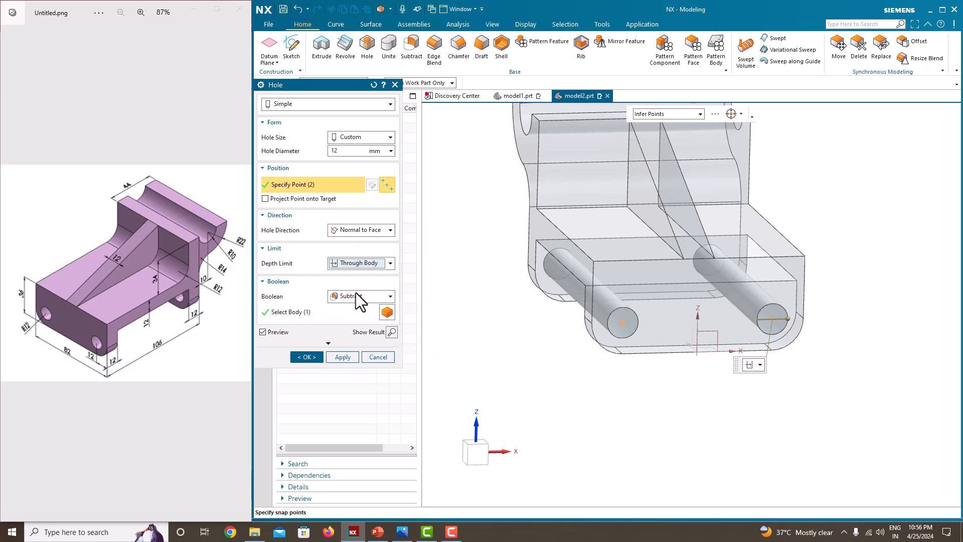
left_click(307, 357)
middle_click_drag(512, 348, 665, 343)
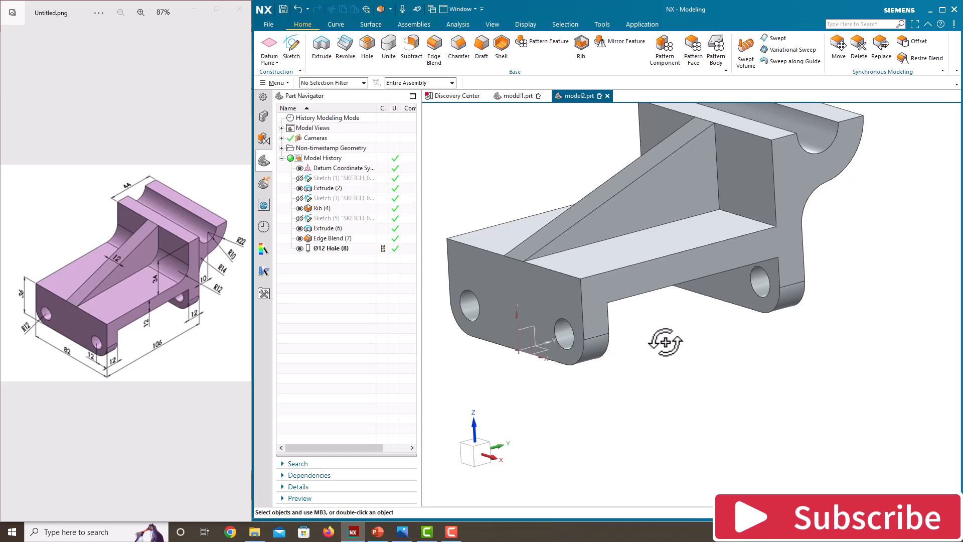
middle_click_drag(667, 337, 575, 297)
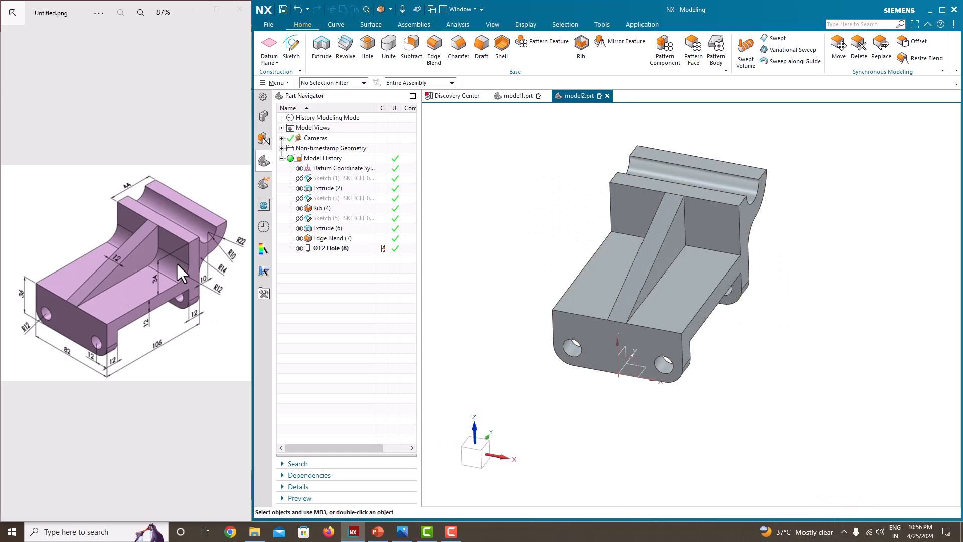
Blend the two inner floor edges beside the rib with a 12 mm radius.
left_click(434, 50)
left_click(711, 250)
middle_click_drag(632, 247, 671, 248)
scroll(616, 245, "down", 3)
scroll(616, 244, "up", 8)
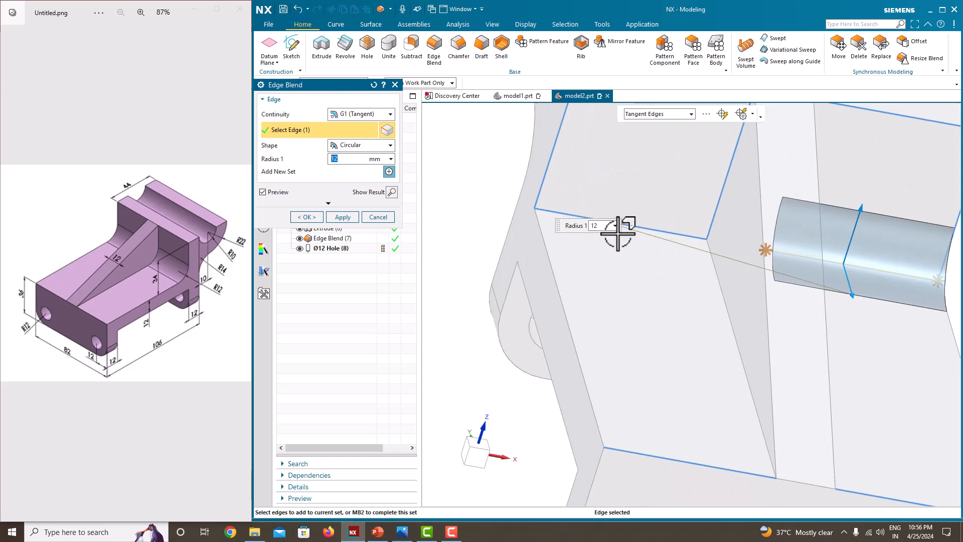
left_click(648, 226)
scroll(646, 251, "down", 5)
middle_click_drag(646, 273, 568, 254)
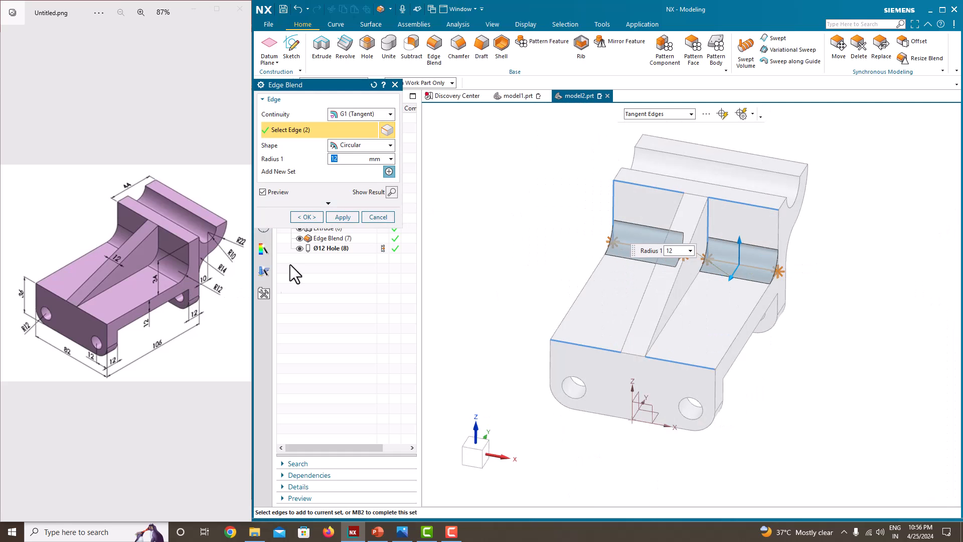
left_click(307, 216)
scroll(656, 280, "down", 3)
Orbit the model to inspect its underside, then return to a top isometric view.
middle_click_drag(656, 280, 615, 294)
scroll(653, 281, "up", 3)
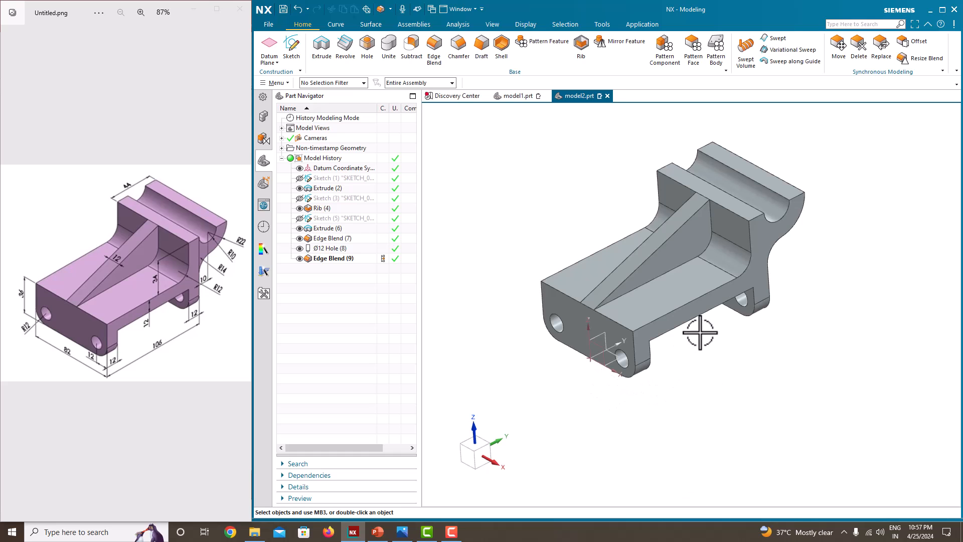
middle_click_drag(703, 334, 692, 458)
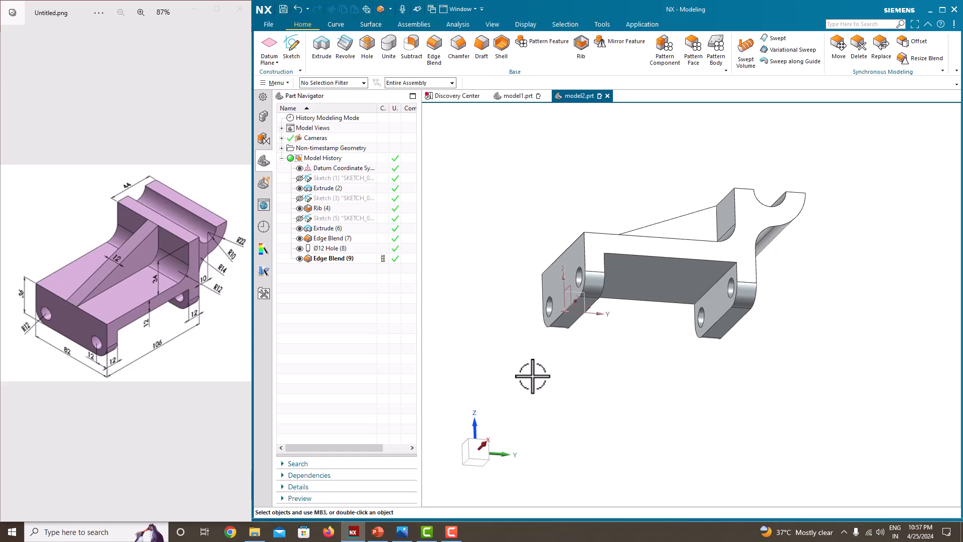
mouse_move(634, 225)
middle_mouse_down()
mouse_move(625, 209)
mouse_move(650, 229)
middle_mouse_up()
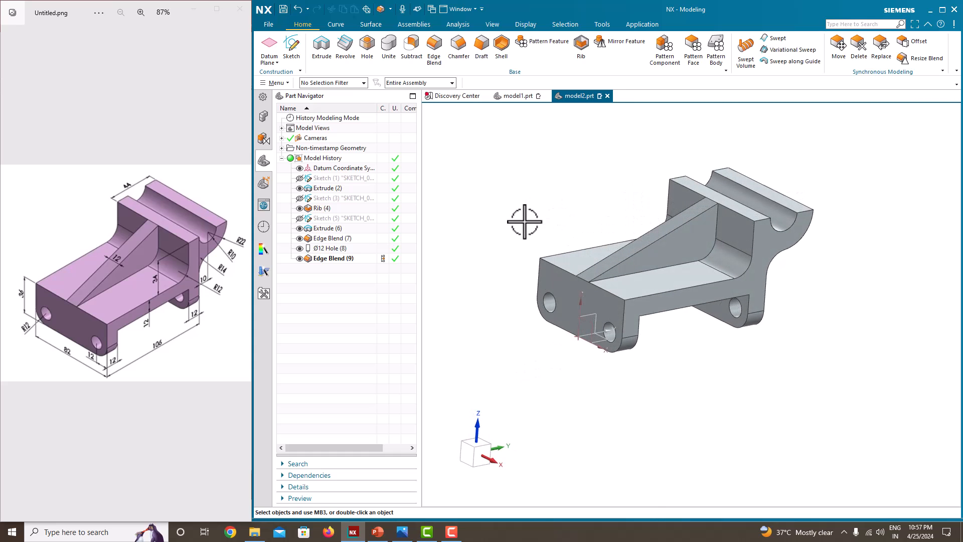